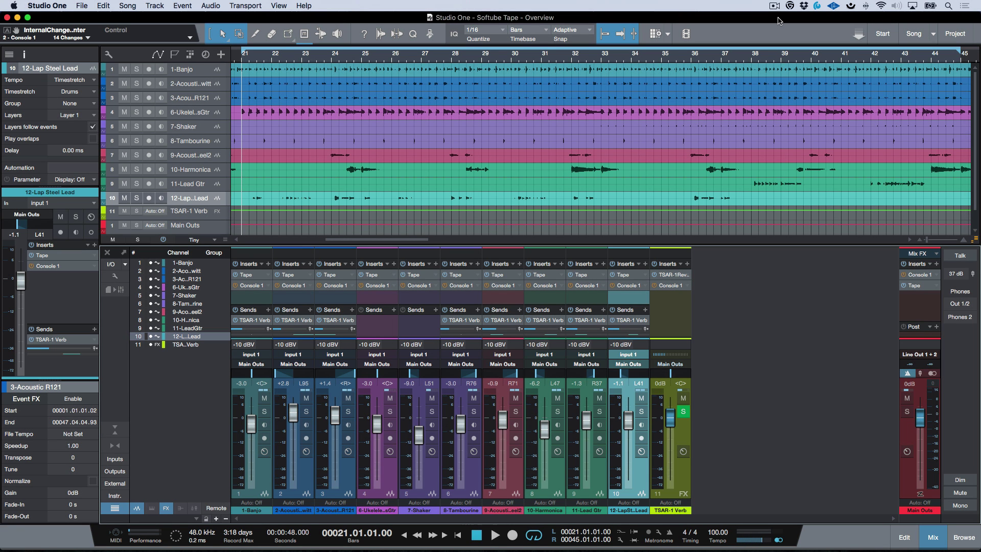
# Open the Softube Tape plugin editor from the Main Outs insert rack
pyautogui.click(922, 287)
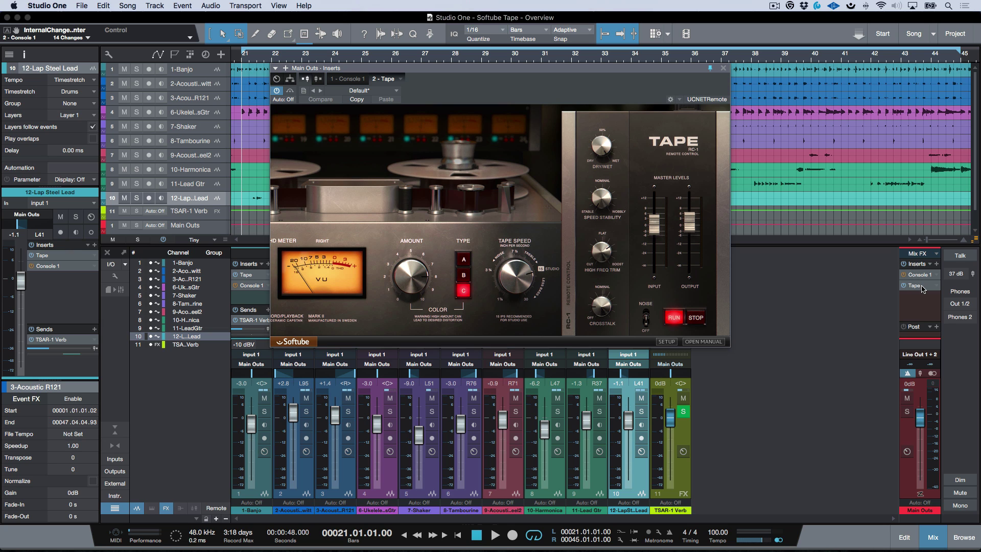
# Choose Tape Multi Track as the Main Outs Mix FX and collapse the RC-1 remote panel
pyautogui.click(937, 255)
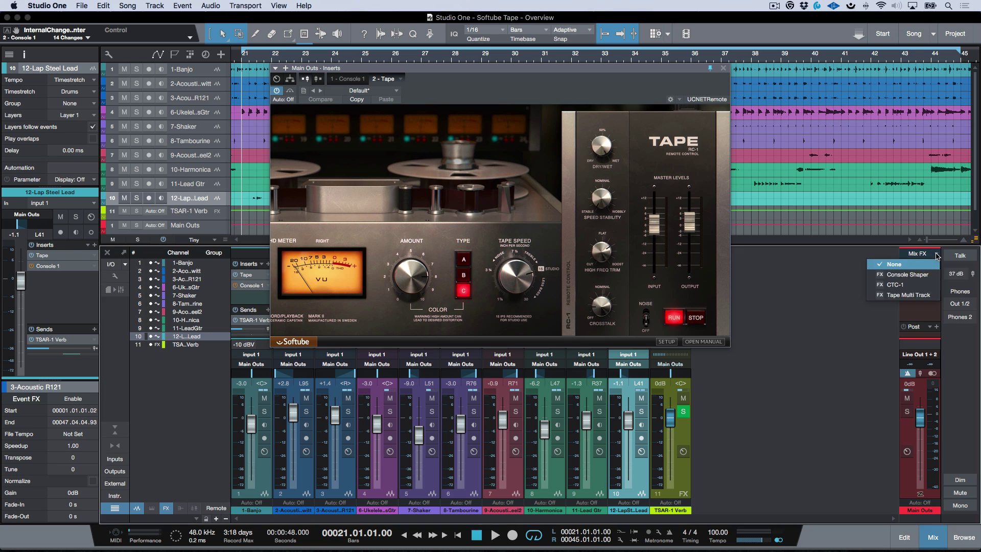
pyautogui.click(914, 296)
pyautogui.click(572, 236)
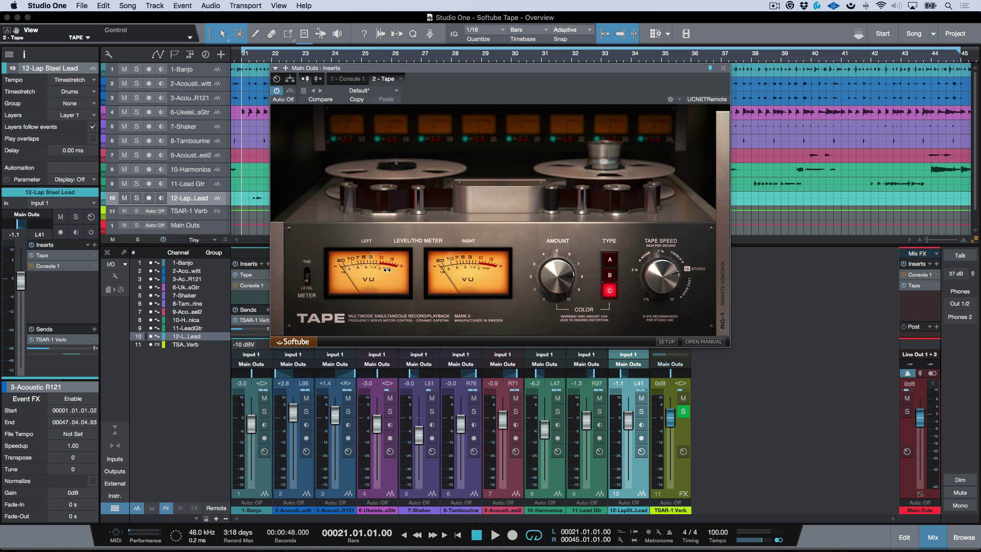
# Open the 1-Banjo channel's Tape insert with level meters, solo it and start playback
pyautogui.click(203, 70)
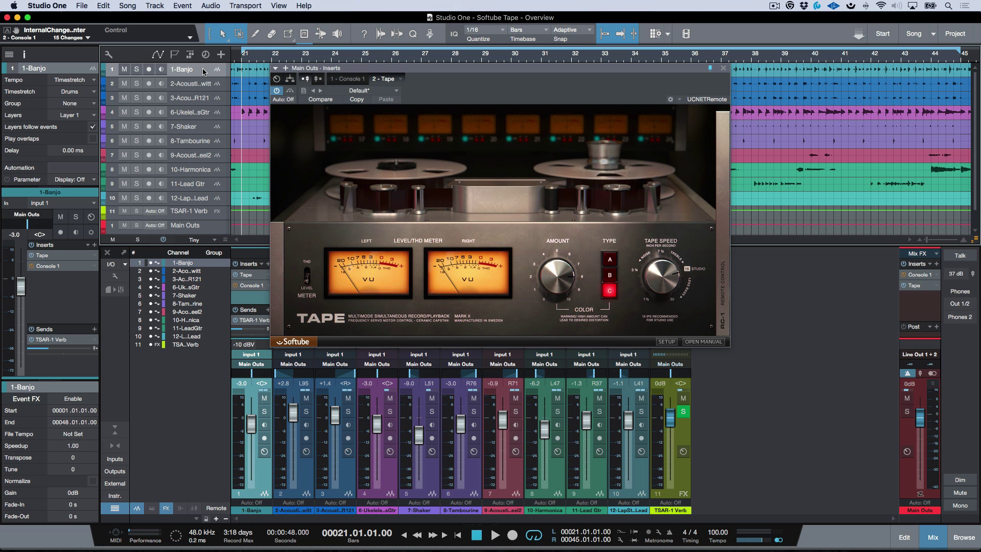
pyautogui.click(203, 70)
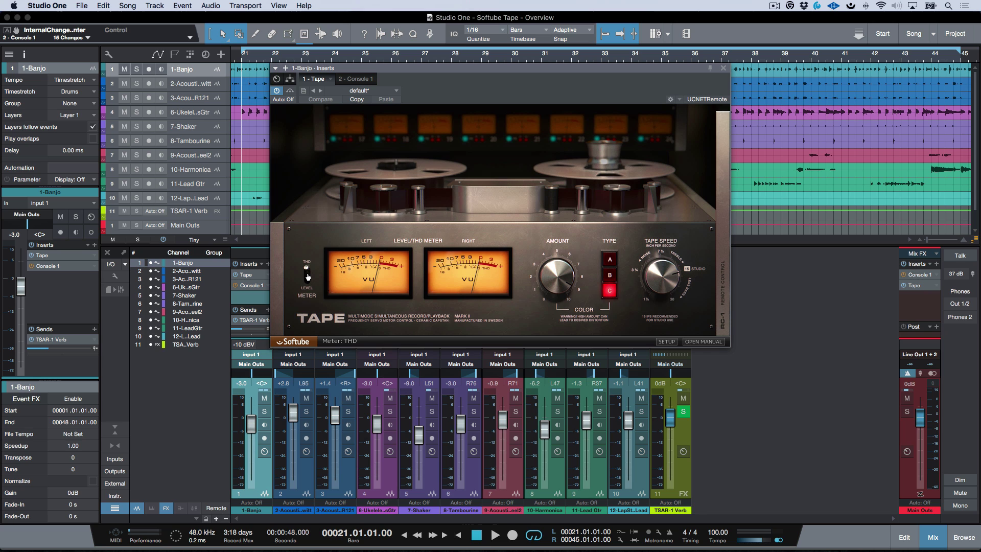
pyautogui.click(307, 276)
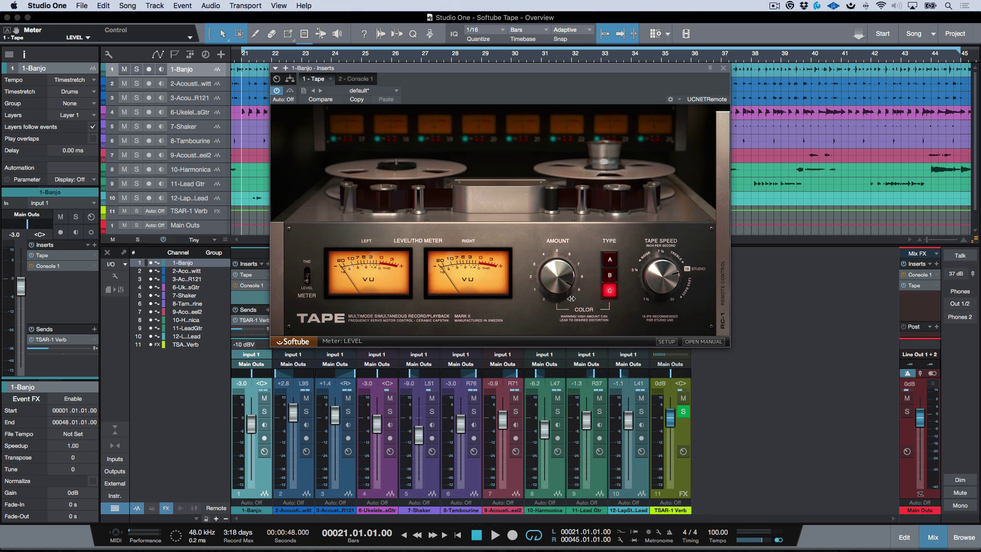
pyautogui.press('s')
pyautogui.press('space')
# Adjust the Banjo Tape Color Amount to about 9.2 while watching the THD meters
pyautogui.moveTo(557, 278); pyautogui.dragTo(566, 254)
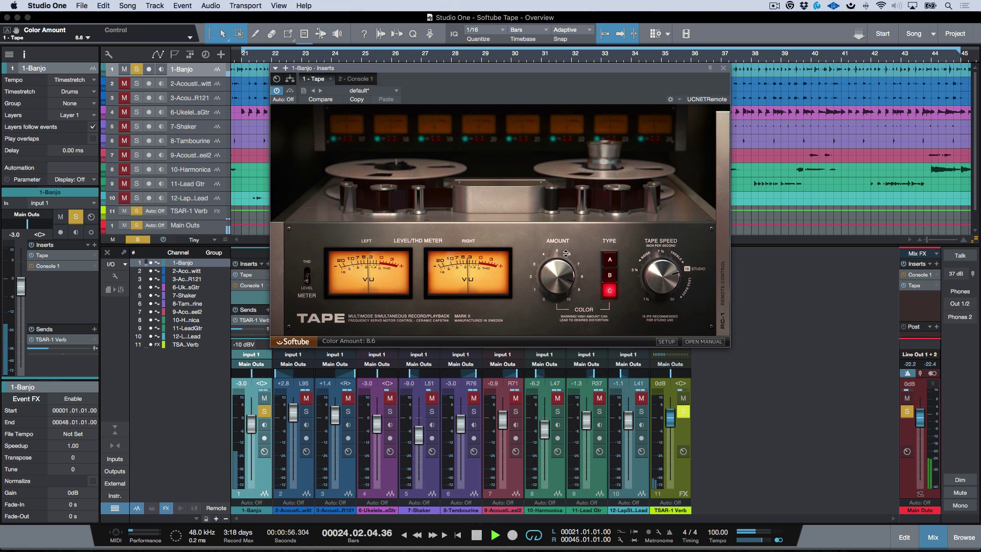
pyautogui.click(308, 280)
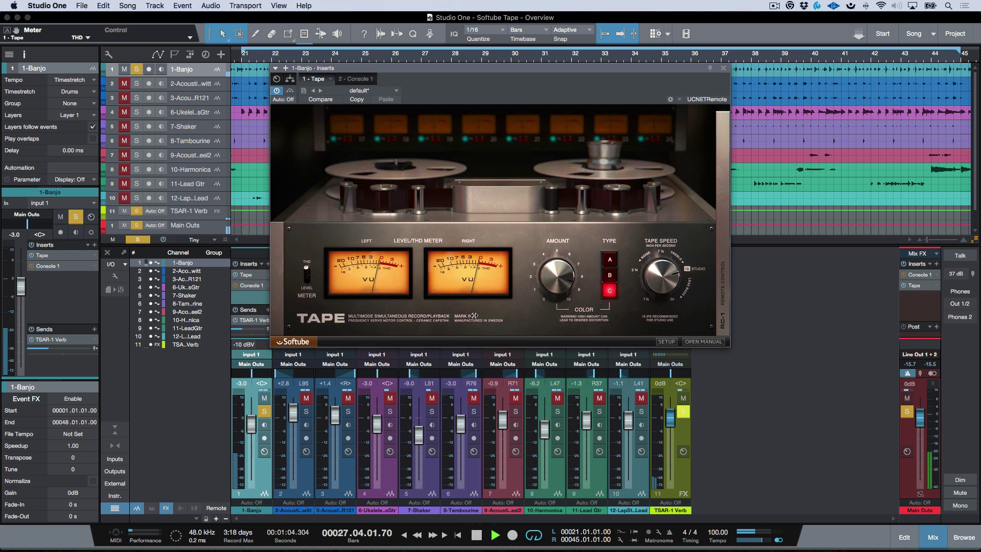
pyautogui.moveTo(559, 282)
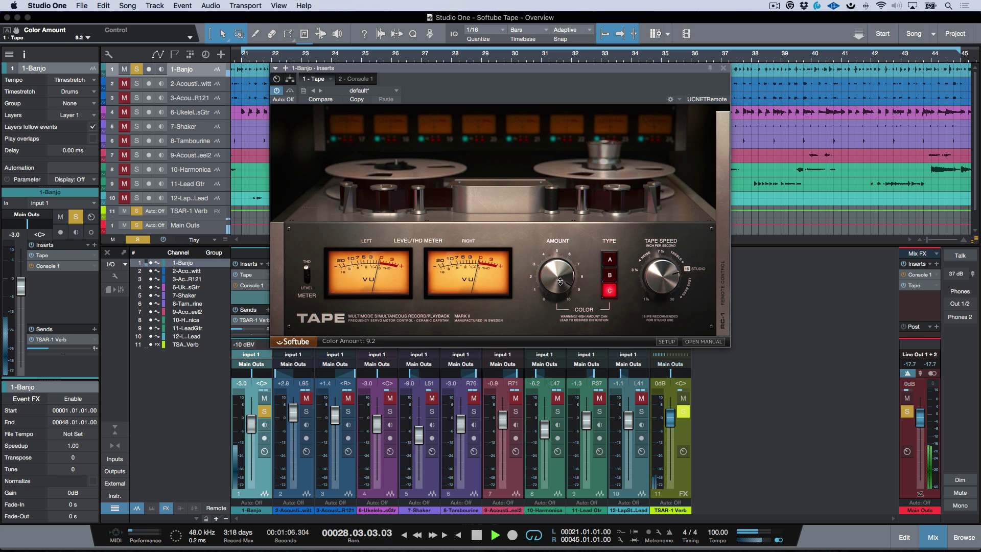
pyautogui.moveTo(559, 280); pyautogui.dragTo(561, 275)
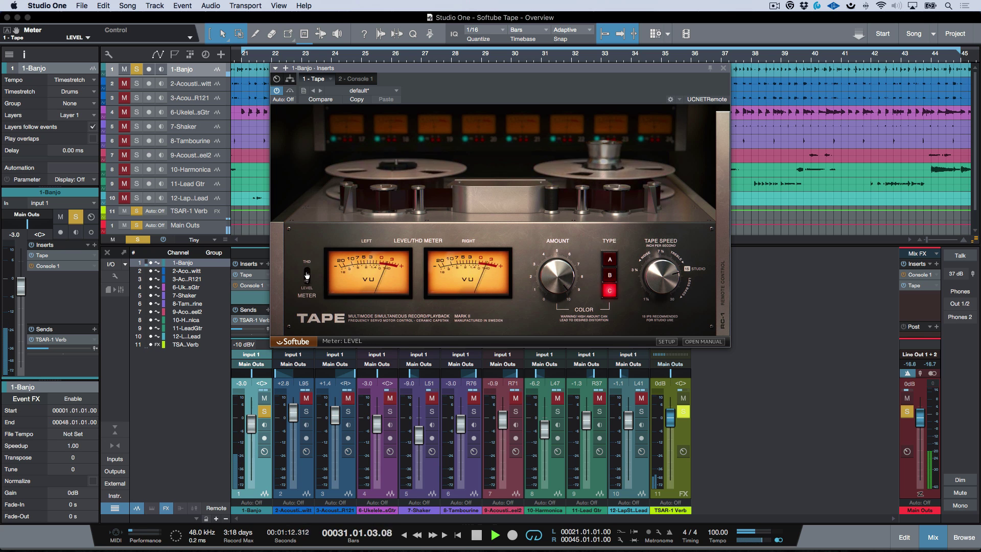
pyautogui.moveTo(556, 289); pyautogui.dragTo(557, 295)
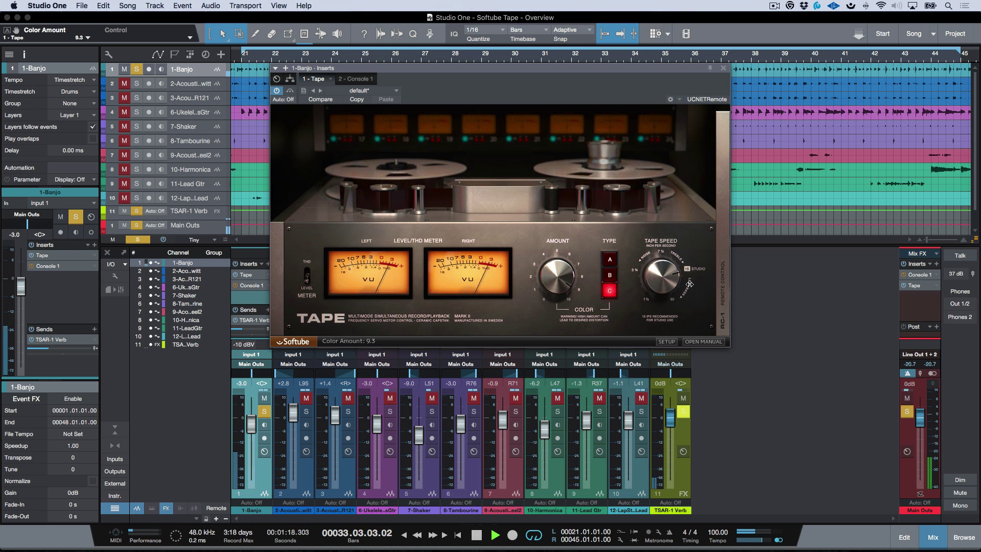
# Stop playback, lower the tape speed to 1 7/8 IPS, and reopen the RC-1 panel
pyautogui.press('space')
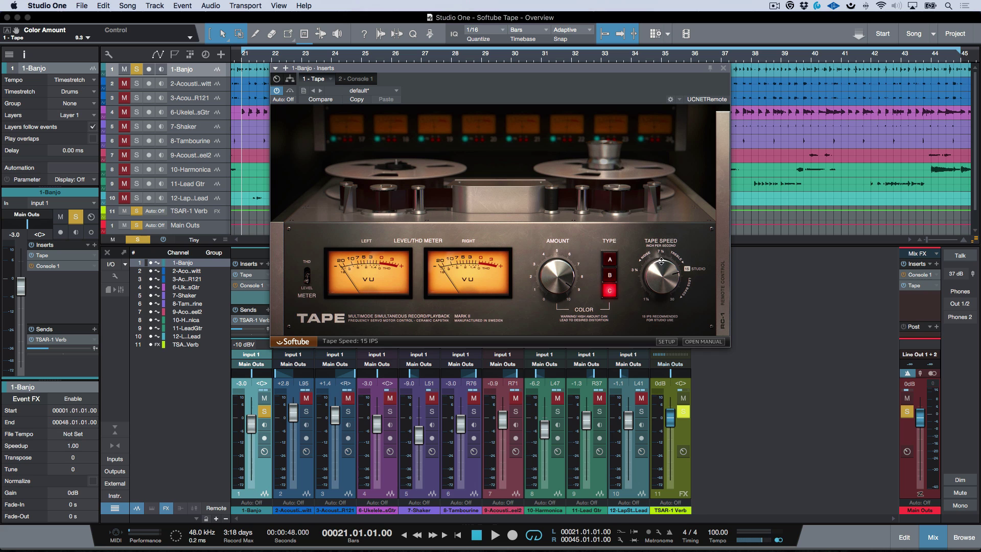
pyautogui.moveTo(657, 260); pyautogui.dragTo(653, 329)
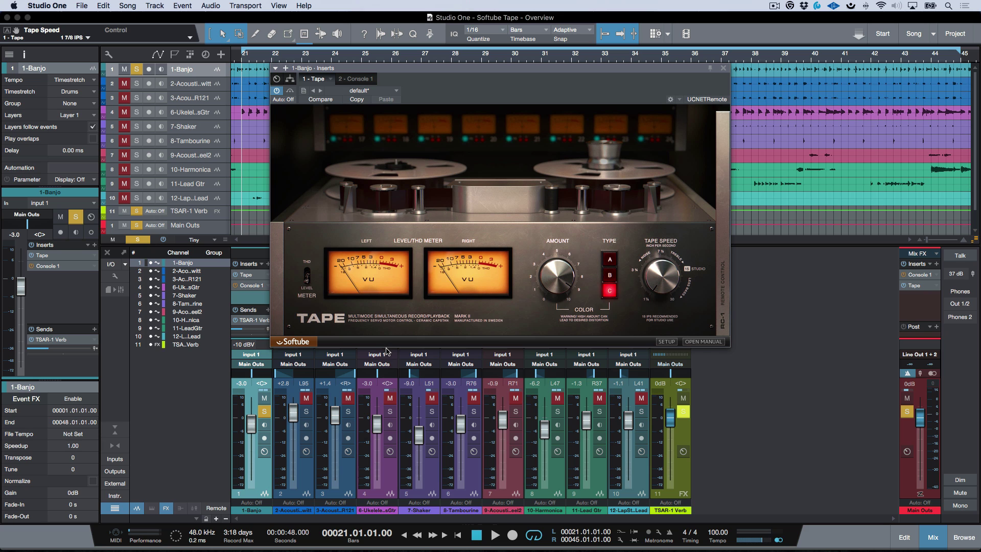
pyautogui.click(724, 236)
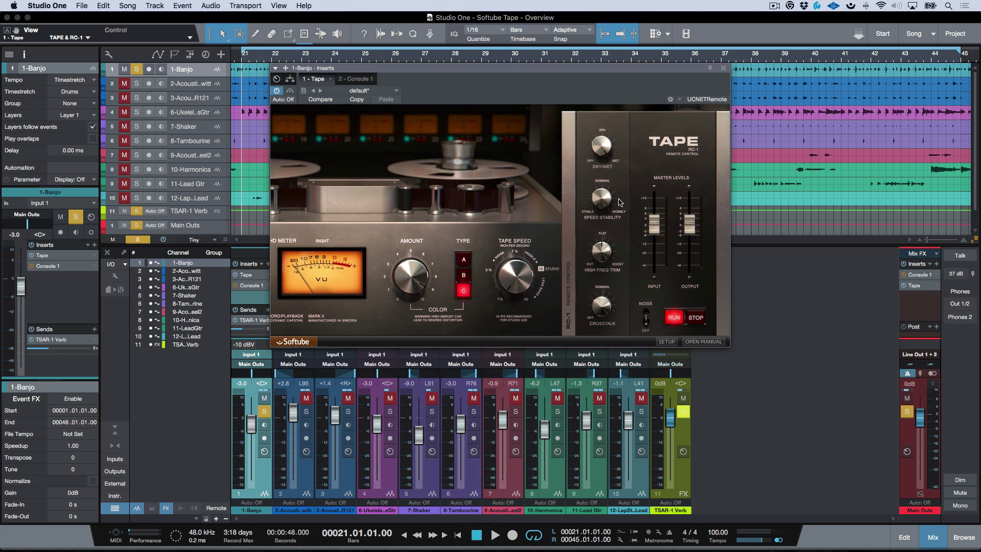
# Turn the RC-1 Speed Stability knob toward STABLE on the Banjo Tape
pyautogui.moveTo(620, 202); pyautogui.dragTo(619, 215)
# Collapse the RC-1 panel, browse the Tape presets without changing them, and close the plugin
pyautogui.click(567, 247)
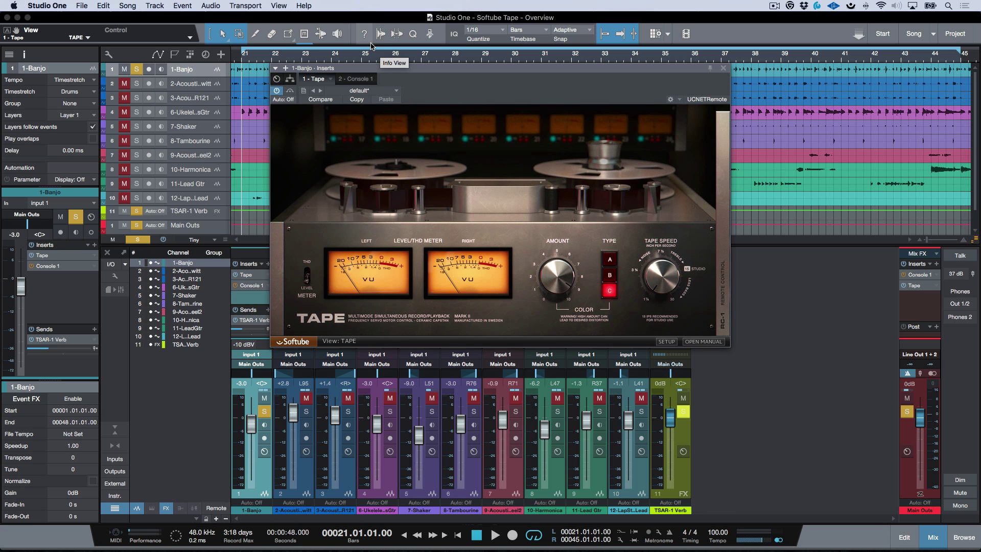
pyautogui.click(394, 92)
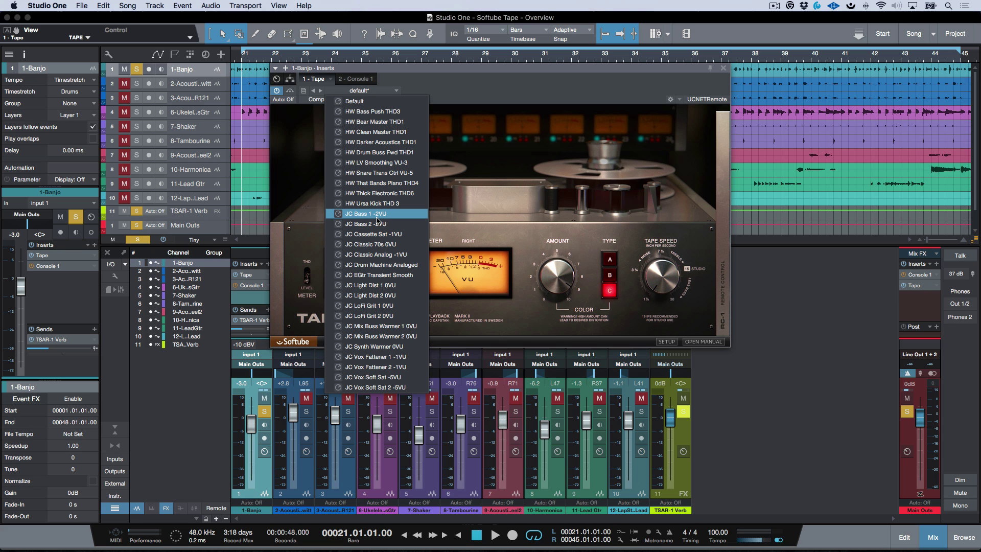
pyautogui.click(488, 87)
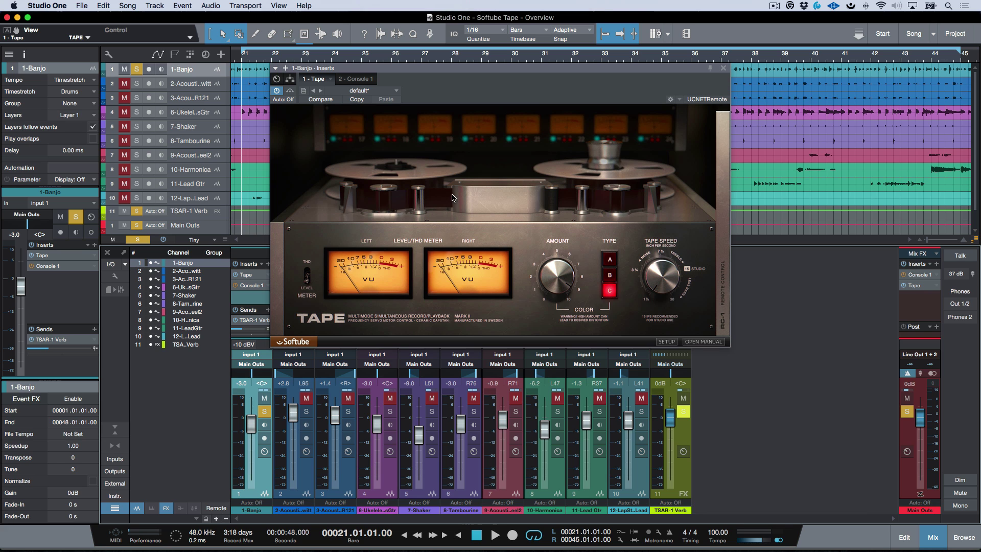
pyautogui.press('Escape')
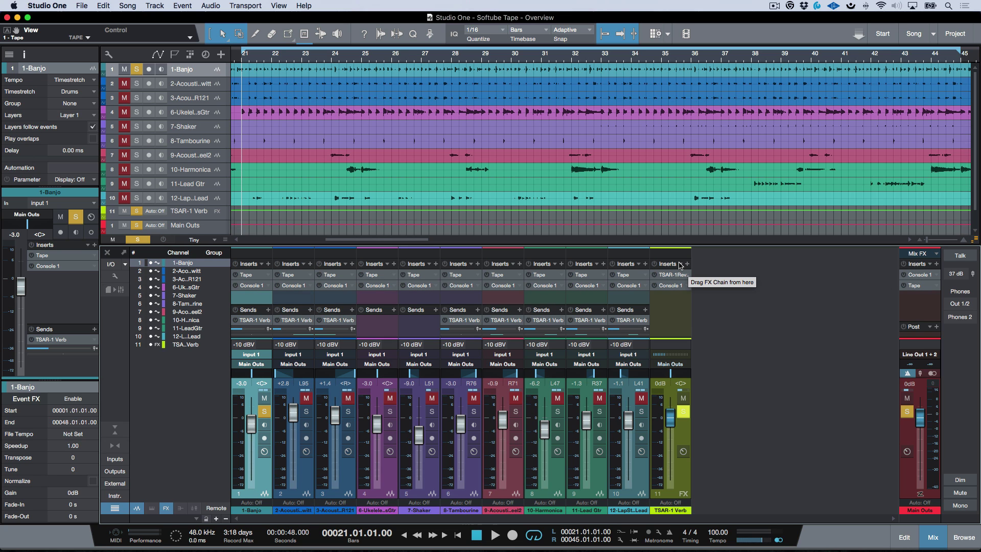
# Unsolo the Banjo, pull the TSAR-1 Verb fader to -oo during playback, and open the Performance Monitor
pyautogui.press('space')
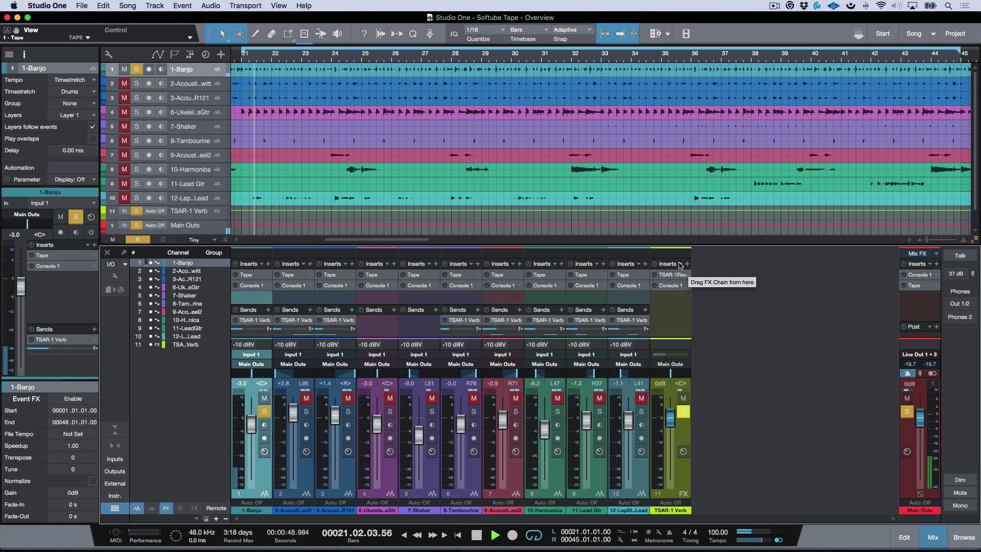
pyautogui.hotkey('shift', 's')
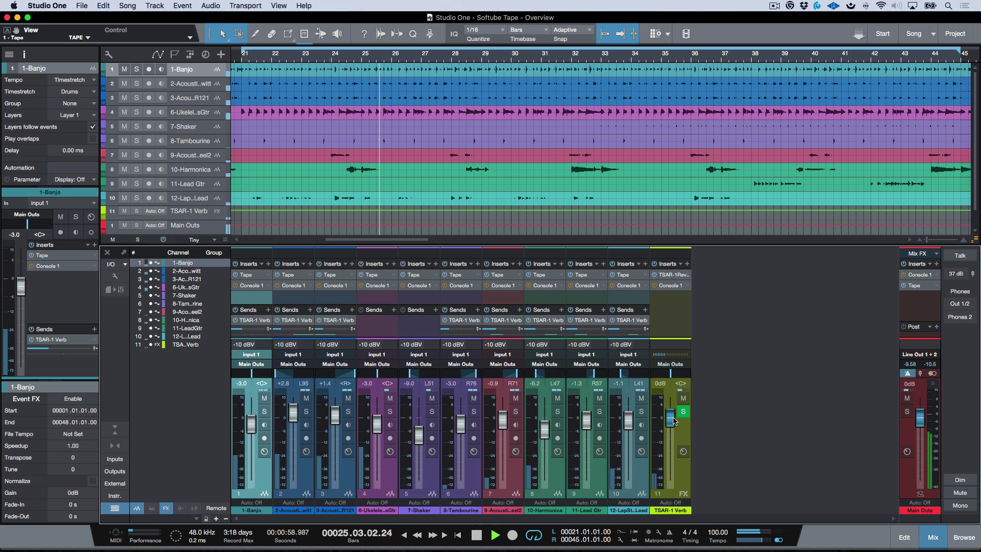
pyautogui.moveTo(670, 418); pyautogui.dragTo(671, 480)
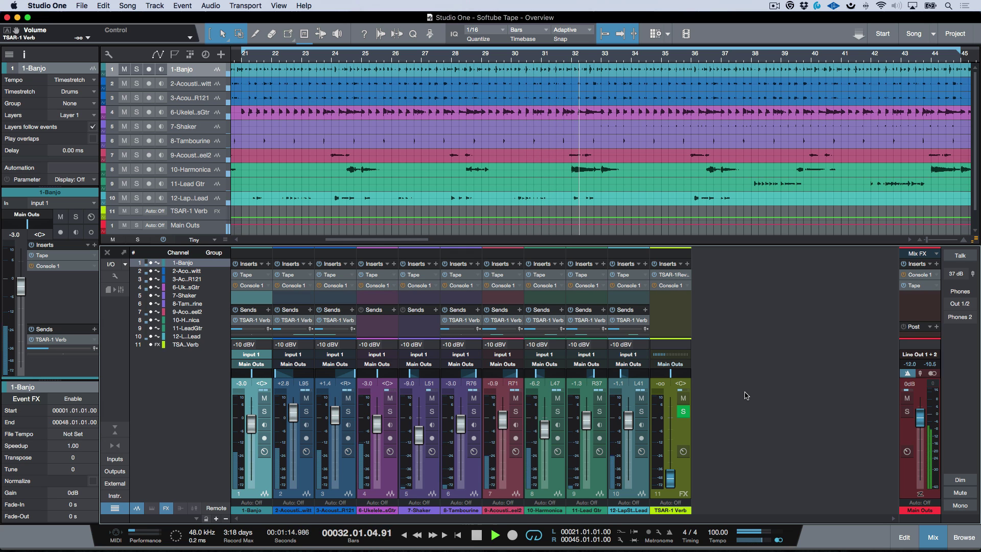
pyautogui.press('space')
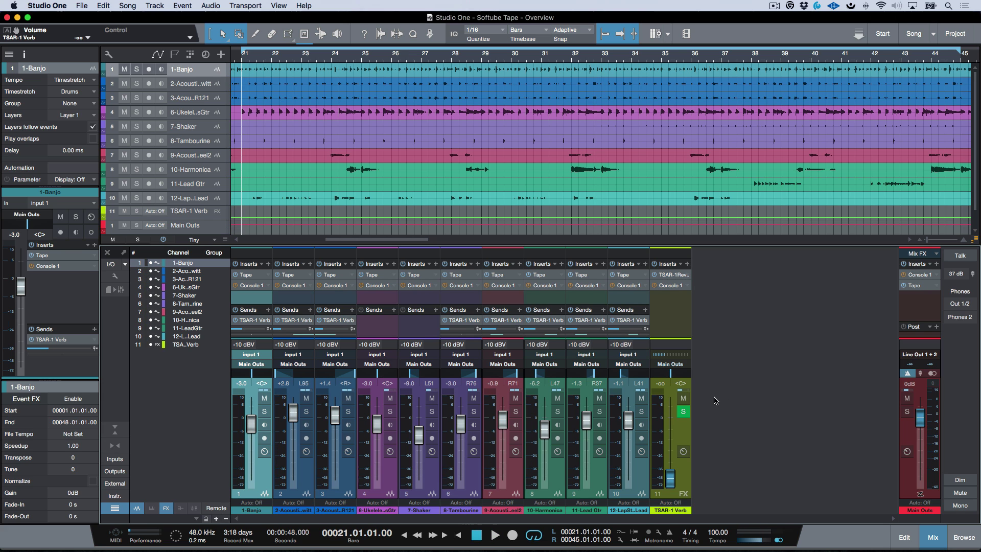
pyautogui.press('F12')
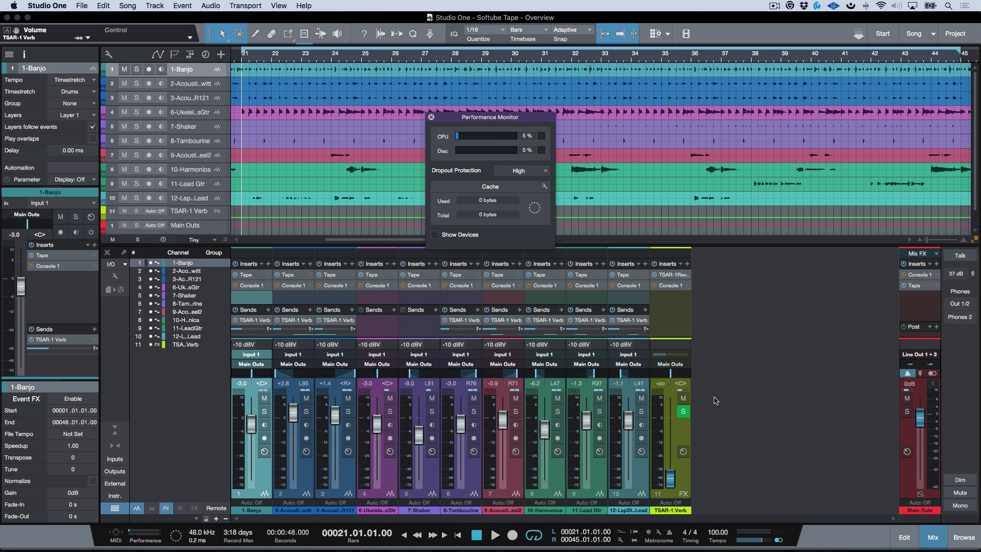
pyautogui.click(434, 234)
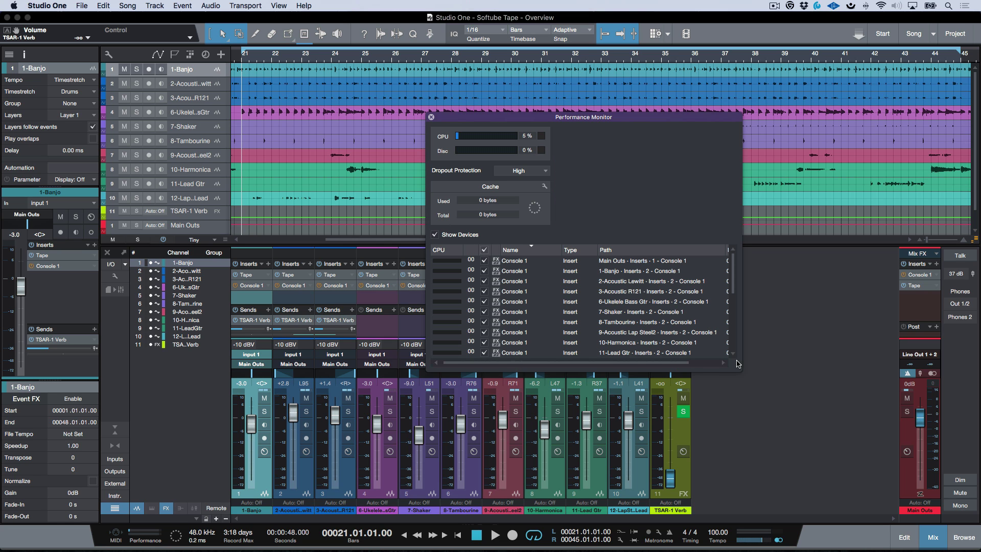
pyautogui.moveTo(743, 356); pyautogui.dragTo(782, 365)
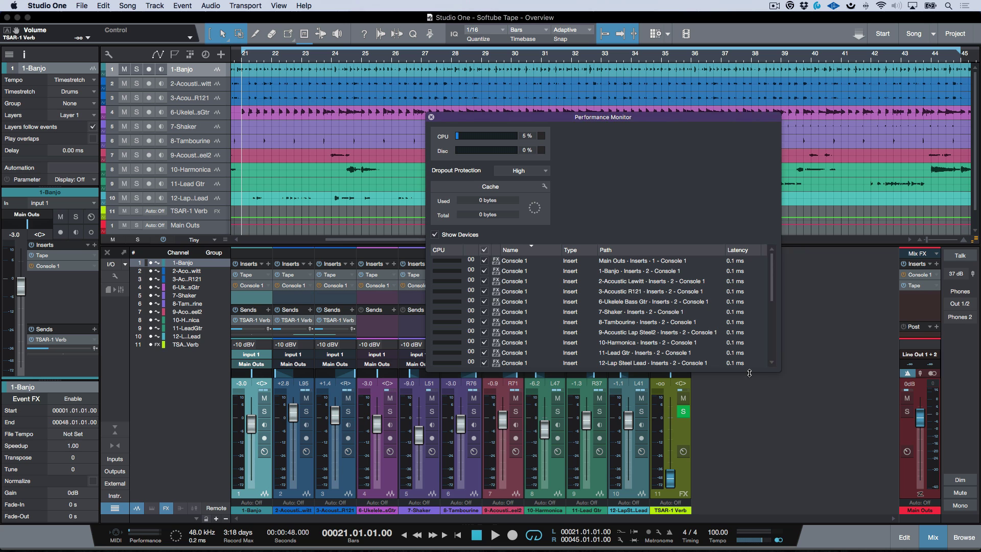
pyautogui.moveTo(749, 399); pyautogui.dragTo(753, 450)
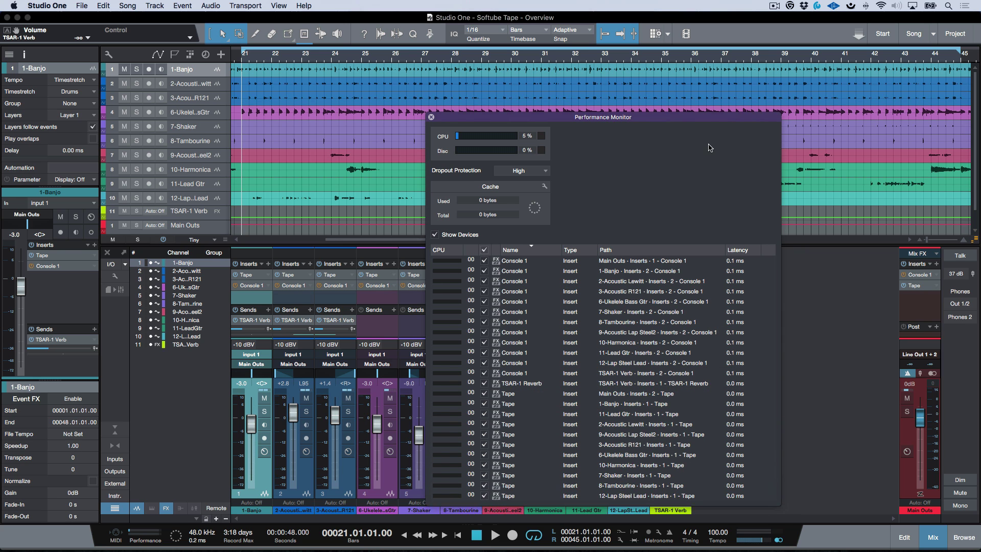
pyautogui.moveTo(706, 122); pyautogui.dragTo(671, 65)
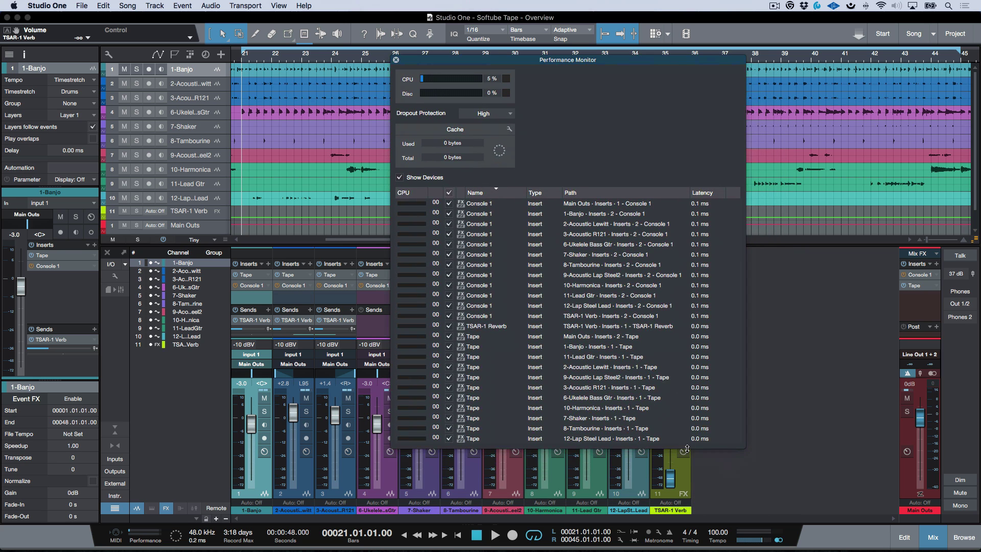
pyautogui.moveTo(687, 449)
pyautogui.mouseDown()
pyautogui.moveTo(689, 466)
pyautogui.moveTo(688, 449)
pyautogui.mouseUp()
pyautogui.press('i')
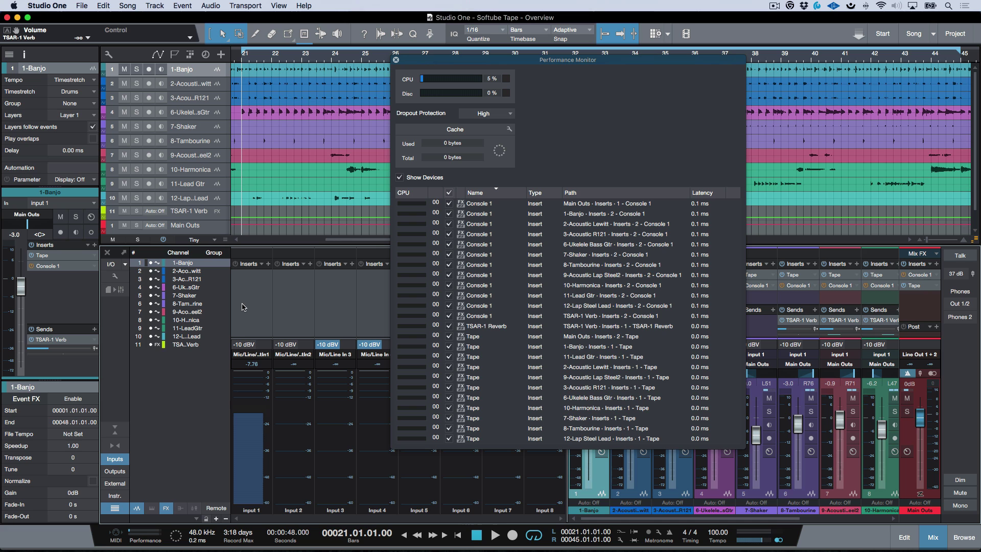
pyautogui.press('space')
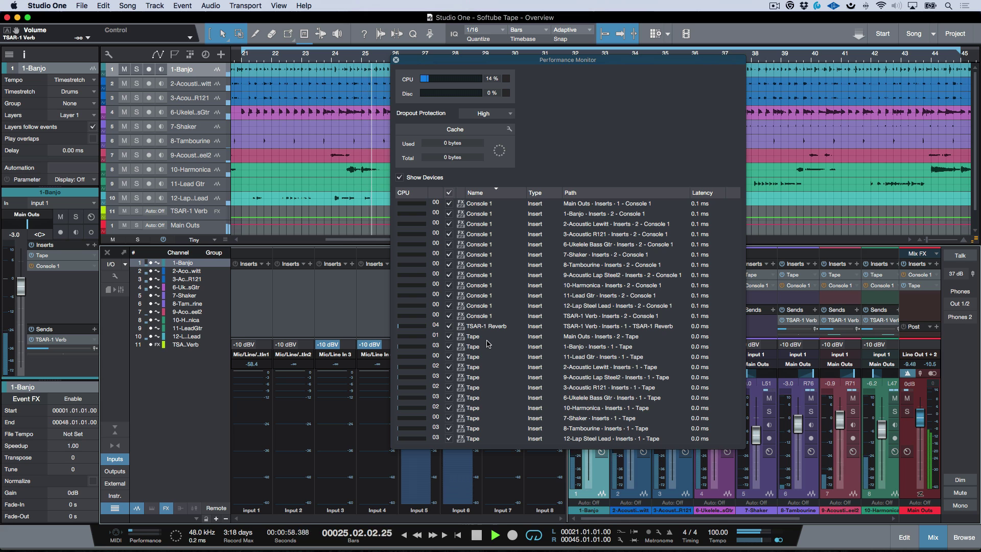
pyautogui.press('space')
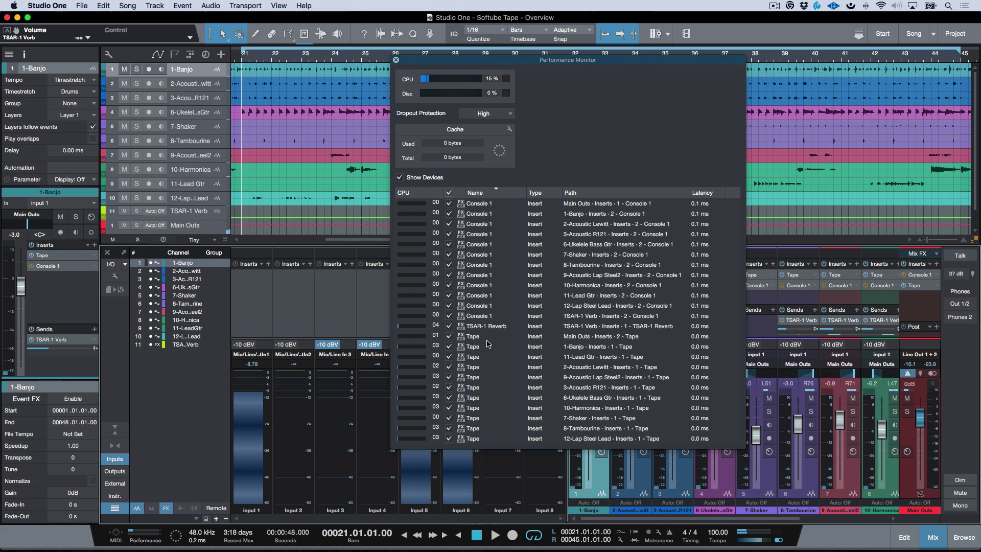
pyautogui.hotkey('shift', 'i')
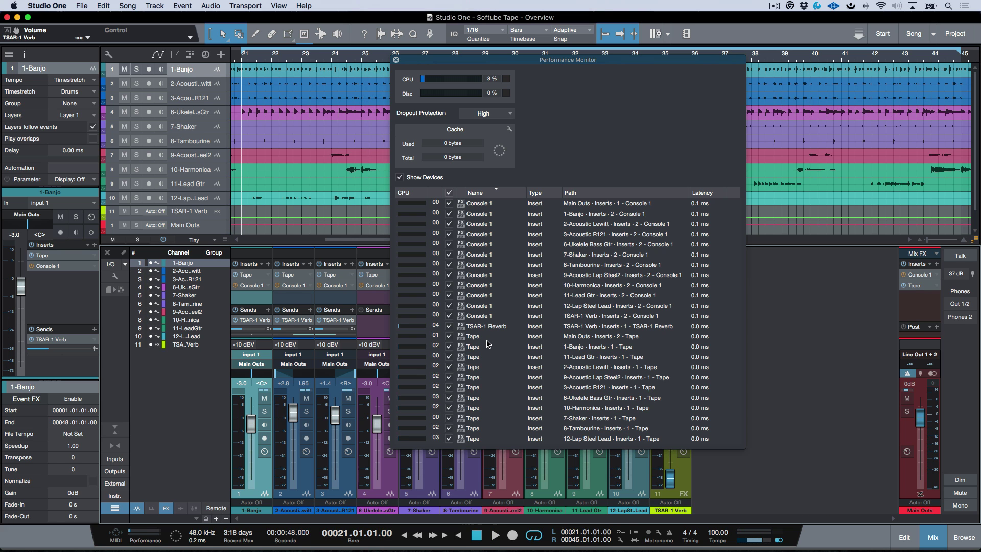
# Hide the device list and remove the Console 1 insert from every channel
pyautogui.click(399, 178)
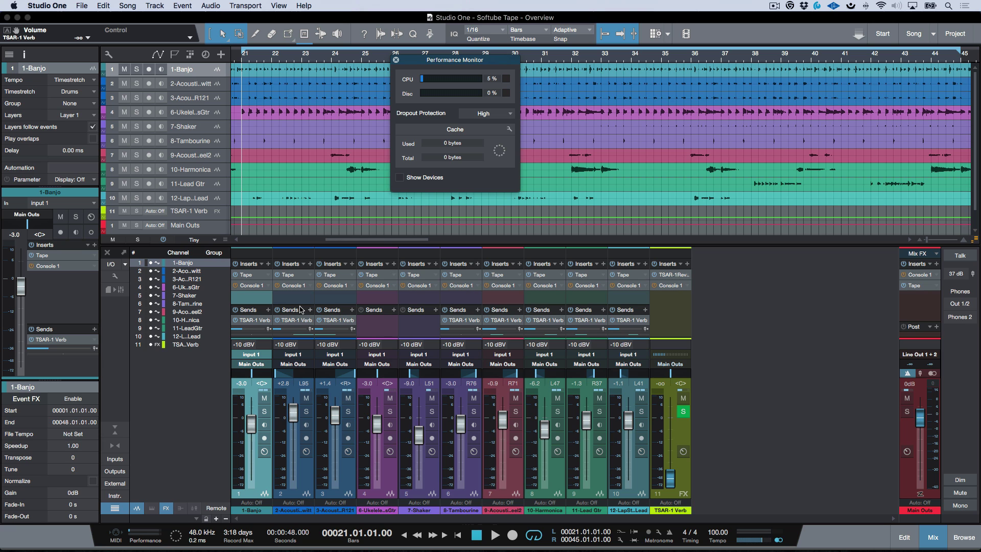
pyautogui.click(673, 303)
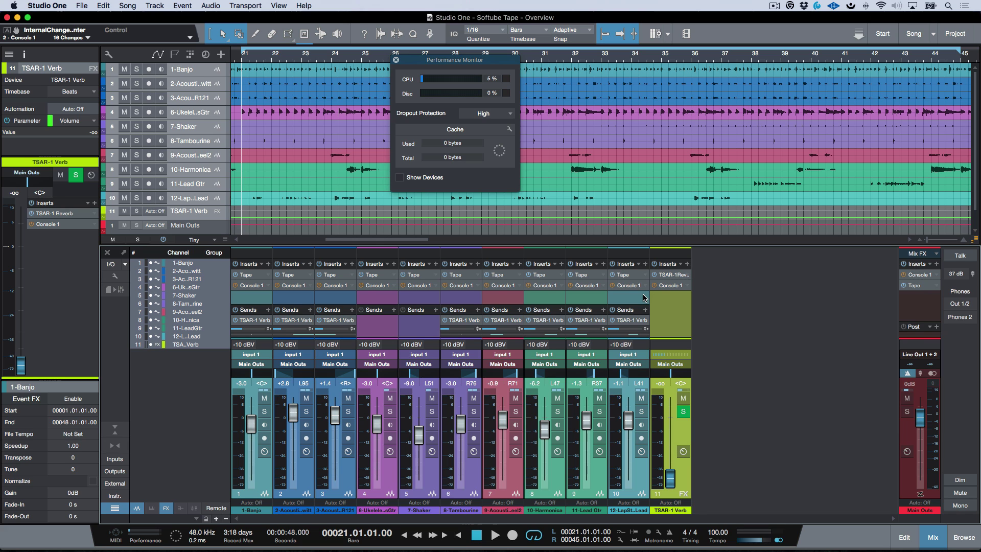
pyautogui.click(687, 288)
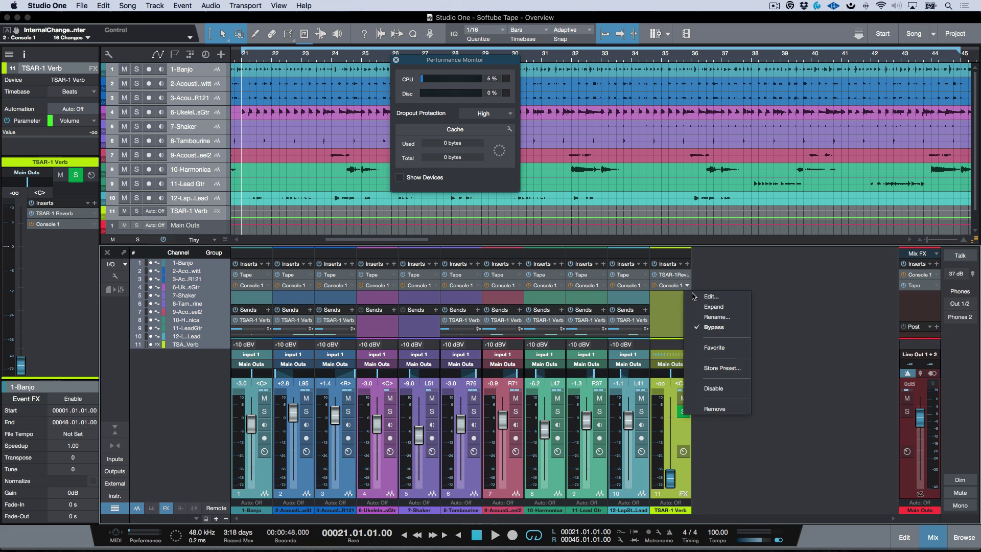
pyautogui.click(715, 393)
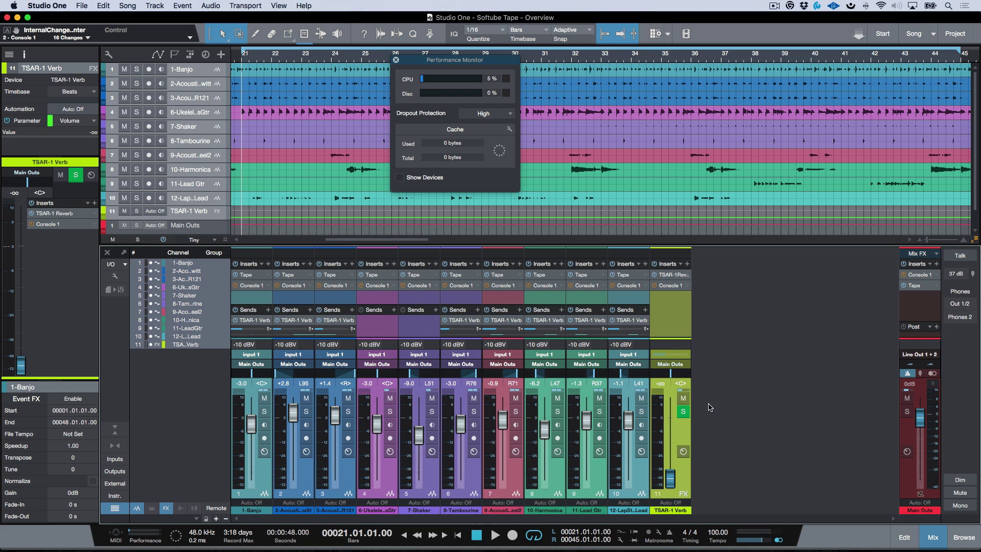
# Remove the Tape inserts from channels 1–10 and the Console and Tape inserts from Main Outs
pyautogui.click(642, 293)
pyautogui.press('super+a')
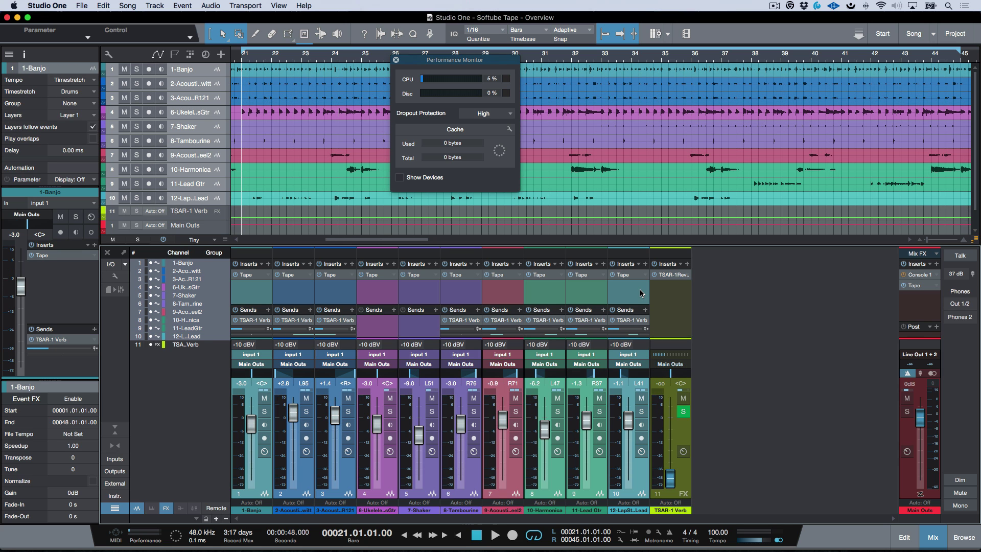
pyautogui.rightClick(646, 279)
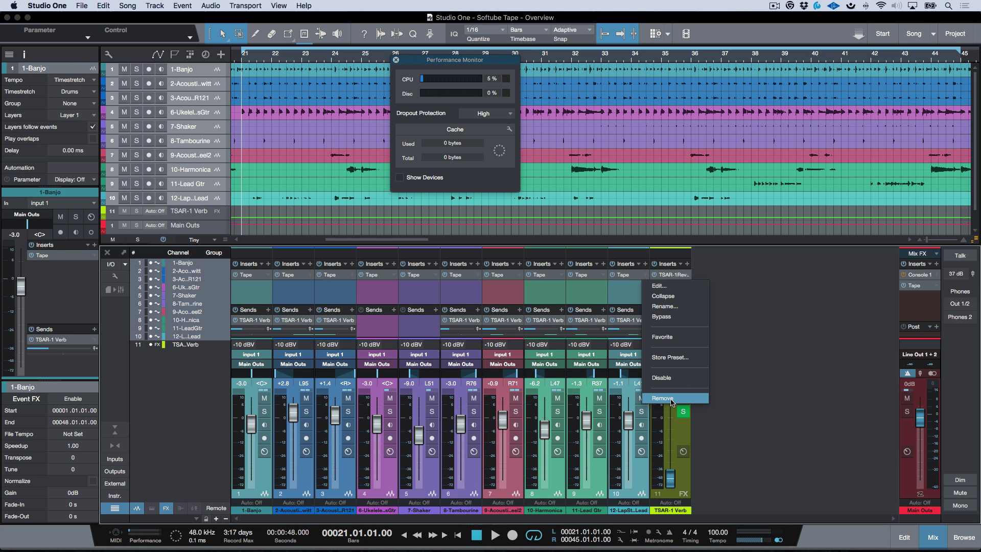
pyautogui.click(672, 399)
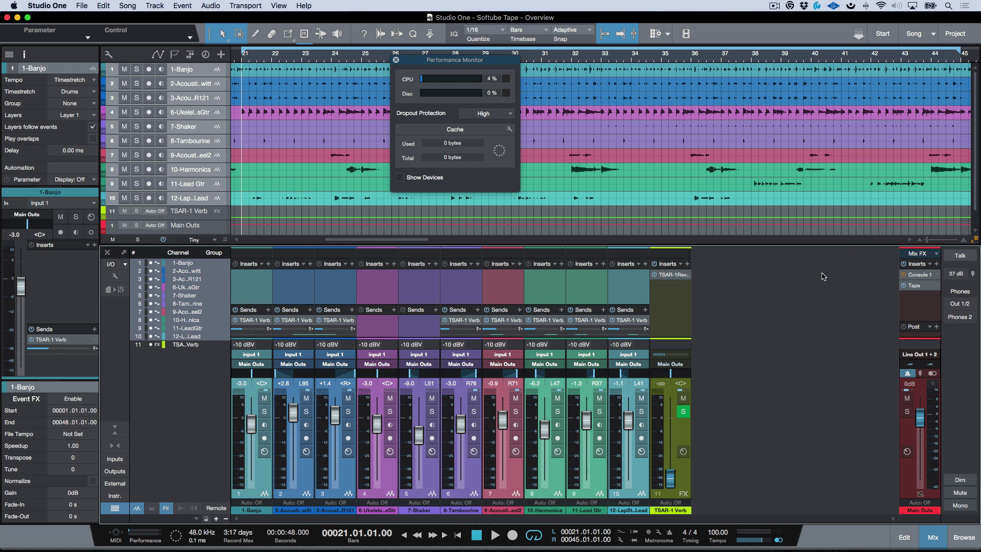
pyautogui.rightClick(931, 276)
pyautogui.click(874, 429)
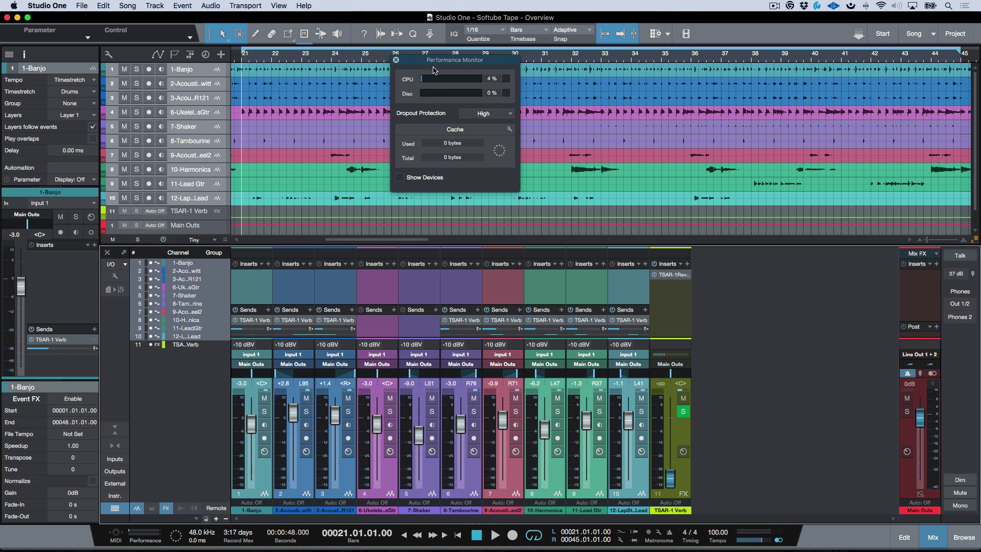
# Close the Performance Monitor and set the Main Outs Mix FX to Tape Multi Track
pyautogui.click(395, 60)
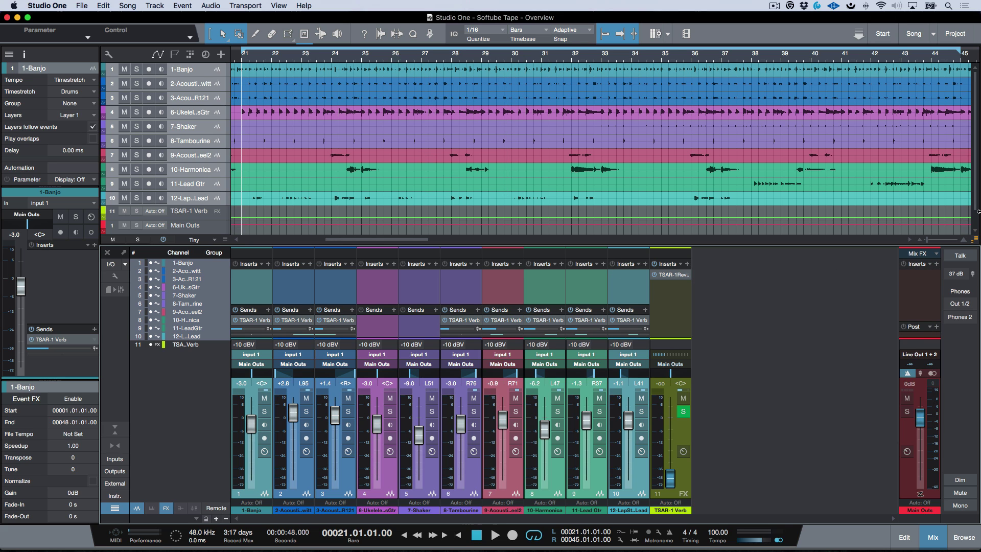
pyautogui.click(936, 254)
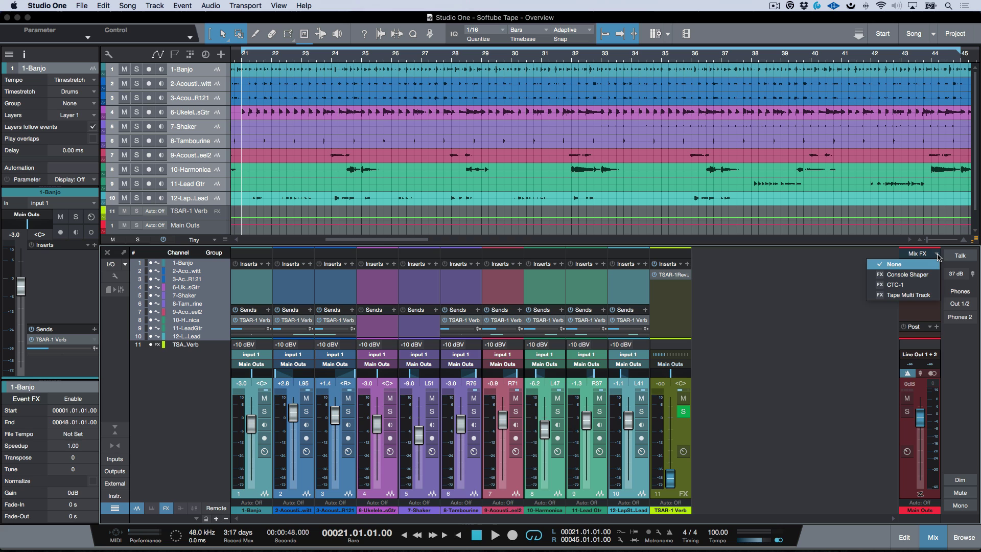
pyautogui.click(918, 301)
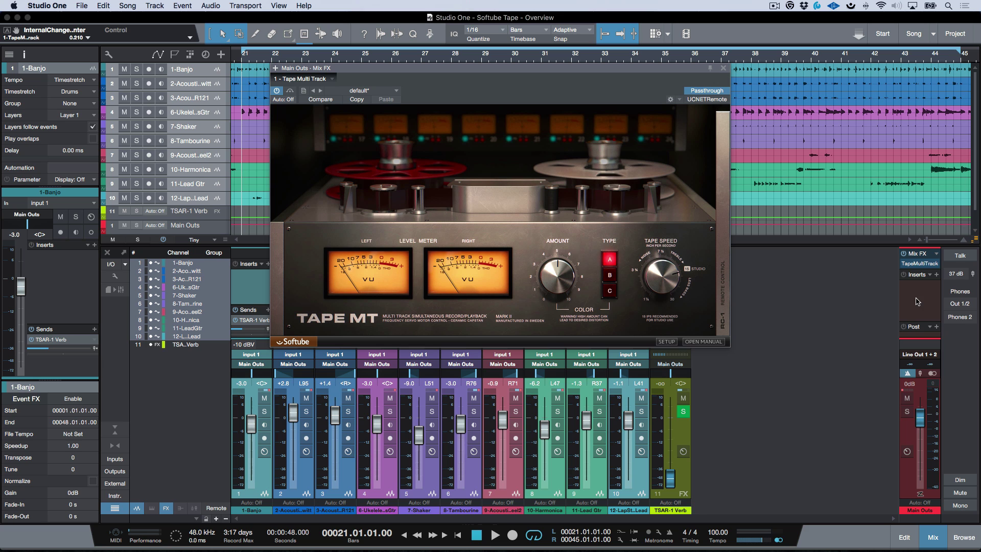
# Show the RC-1 panel and drag the Tape Multi Track window higher on screen
pyautogui.click(724, 288)
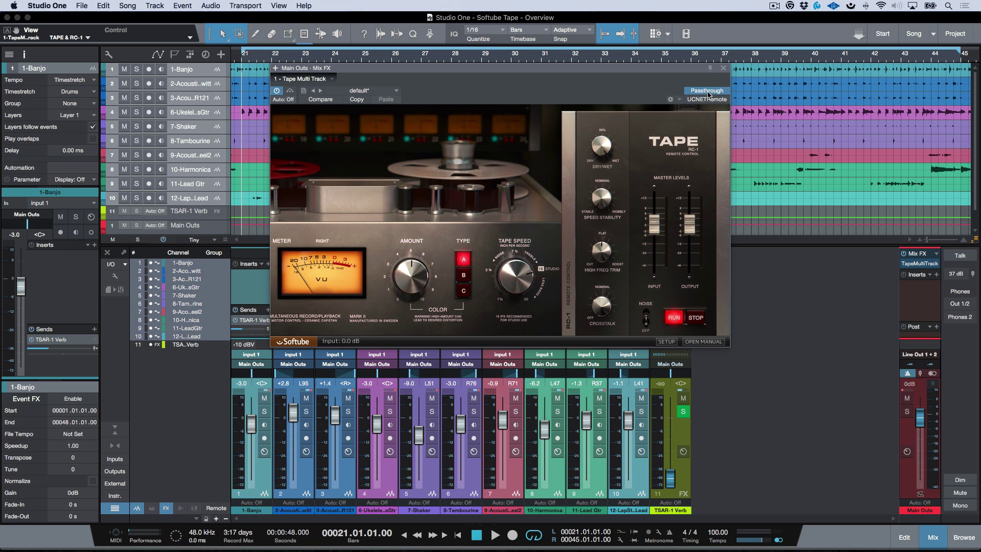
pyautogui.moveTo(678, 72); pyautogui.dragTo(662, 23)
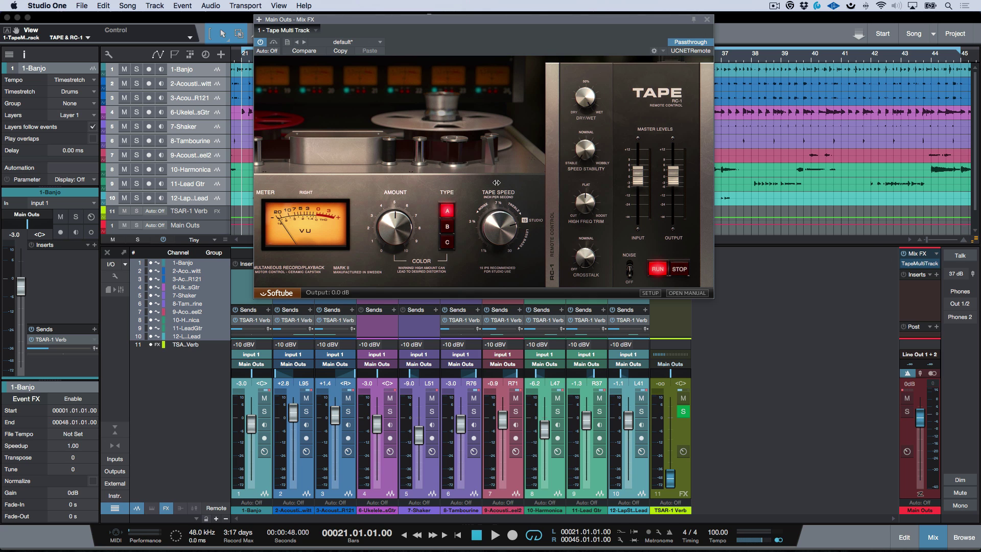
# Raise the Tape Multi Track Color Amount from 5.0 to 6.5 and select Type B
pyautogui.click(551, 195)
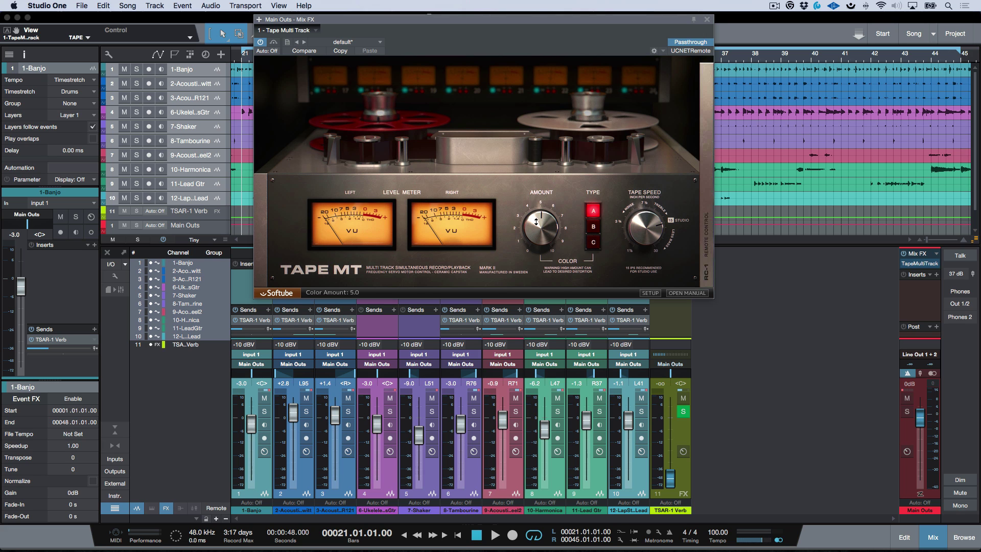
pyautogui.moveTo(540, 238); pyautogui.dragTo(542, 227)
pyautogui.click(593, 227)
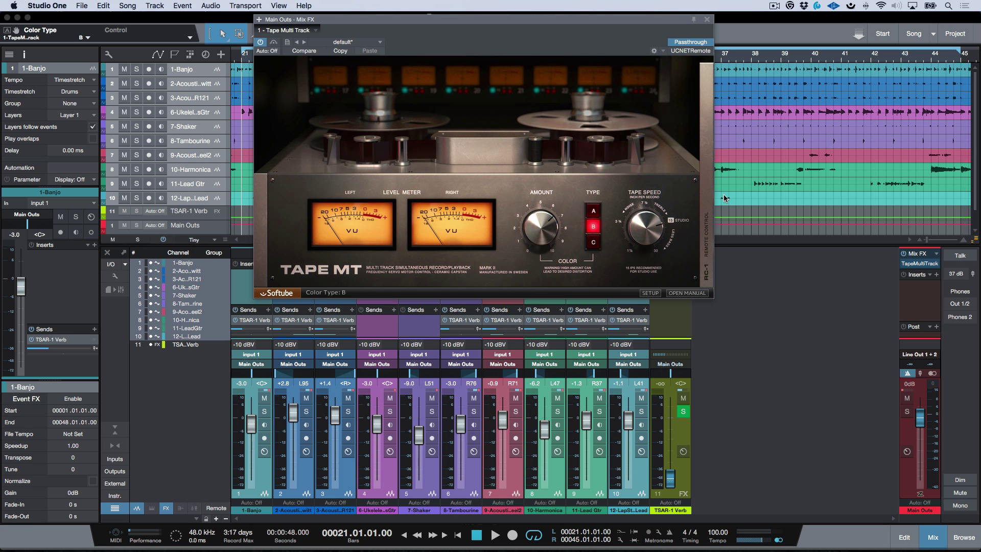
pyautogui.click(705, 207)
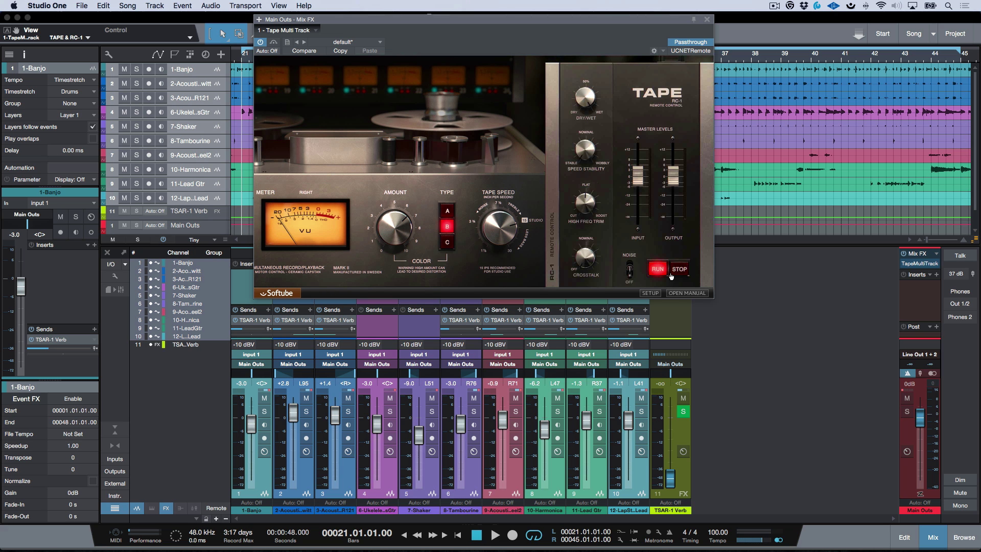
# Play the mix, nudge up the tape input level, and audition colour Types A and C
pyautogui.press('space')
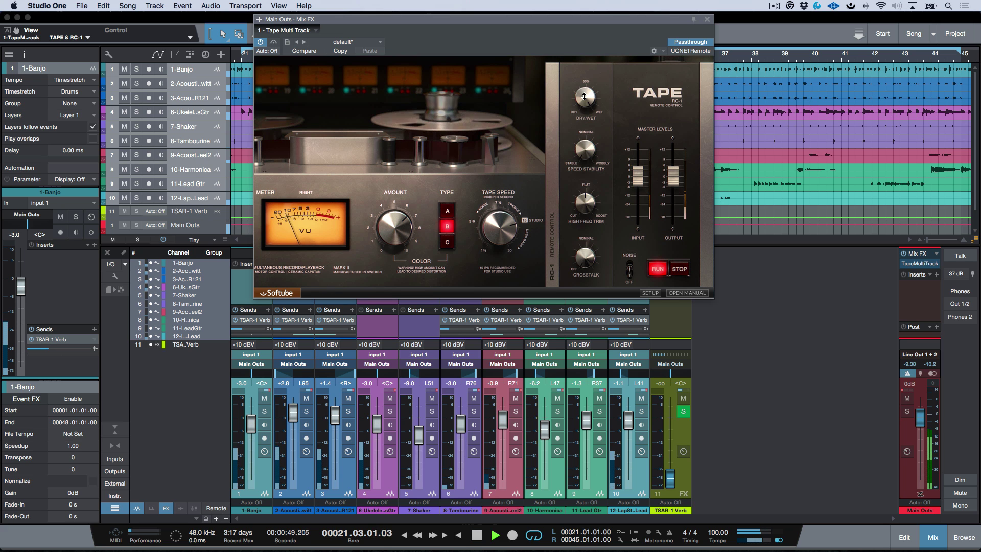
pyautogui.moveTo(637, 179)
pyautogui.mouseDown()
pyautogui.moveTo(637, 166)
pyautogui.moveTo(637, 177)
pyautogui.mouseUp()
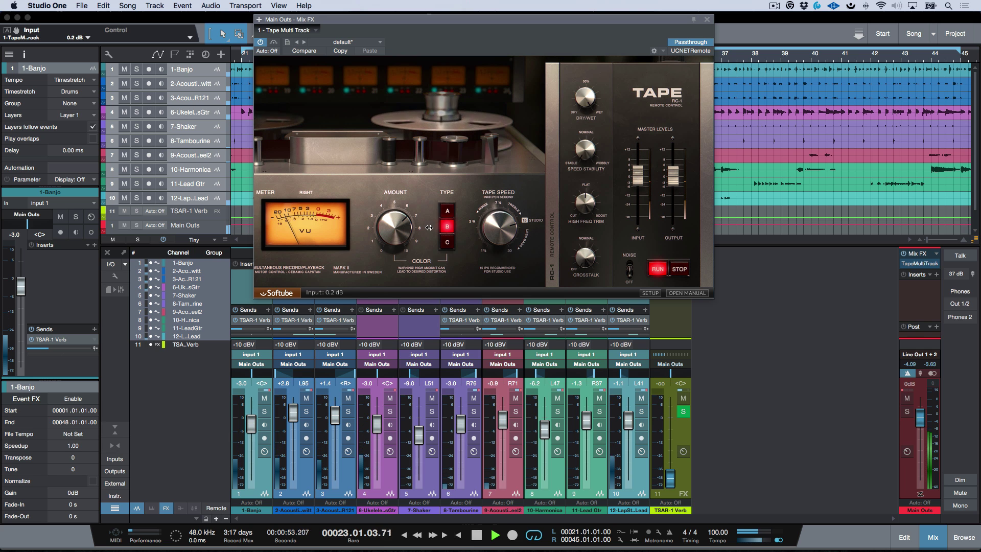
pyautogui.click(447, 212)
pyautogui.scroll(2, 393, 227)
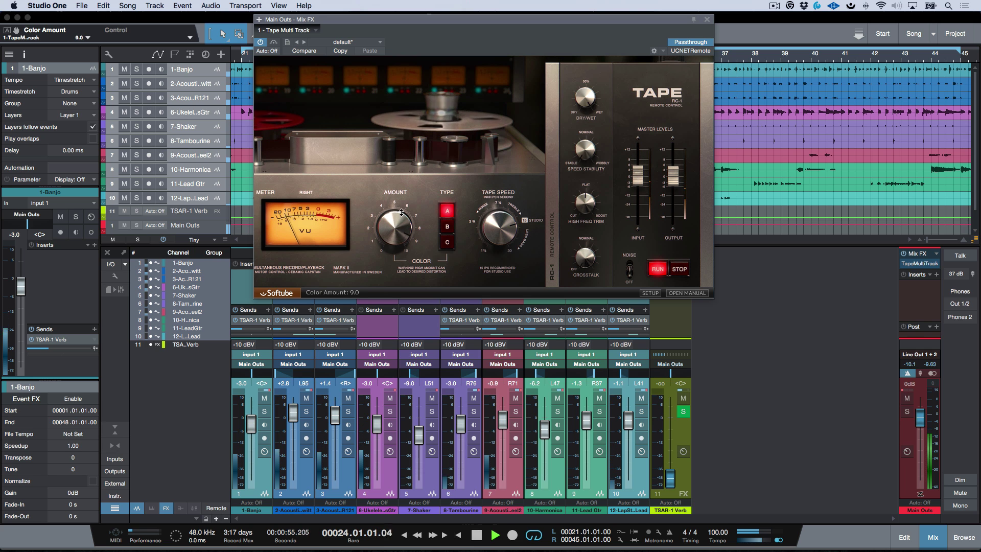
pyautogui.click(548, 170)
pyautogui.scroll(1, 550, 231)
pyautogui.click(593, 242)
# Settle on Type B with Color Amount fine-tuned back to 6.5, stopping playback
pyautogui.moveTo(541, 225)
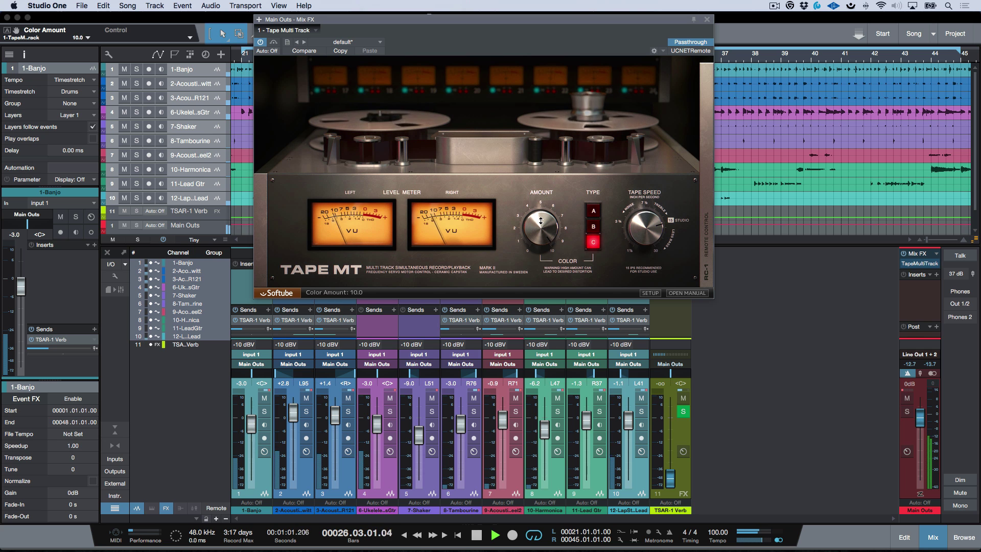
pyautogui.moveTo(540, 229); pyautogui.dragTo(540, 250)
pyautogui.click(593, 213)
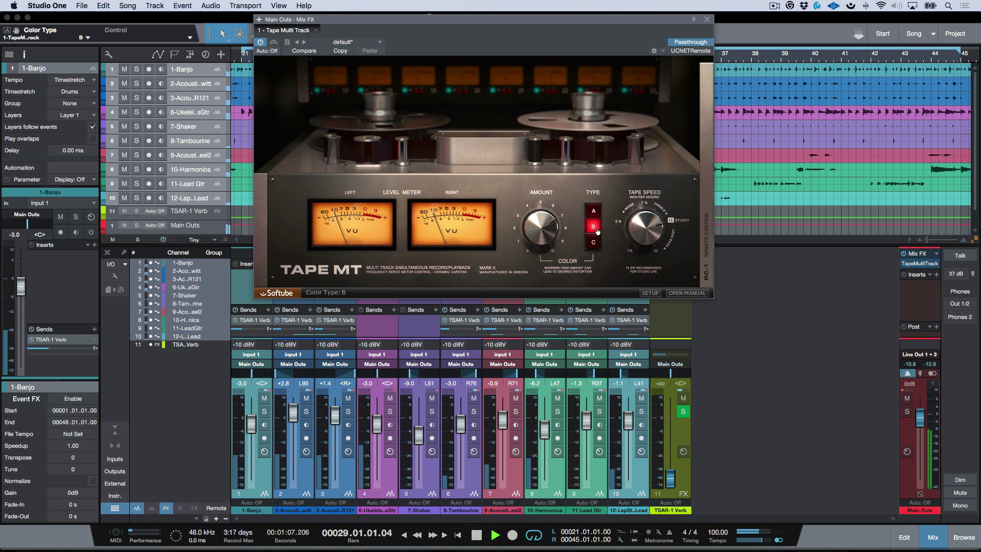
pyautogui.click(593, 226)
pyautogui.moveTo(554, 231); pyautogui.dragTo(553, 236)
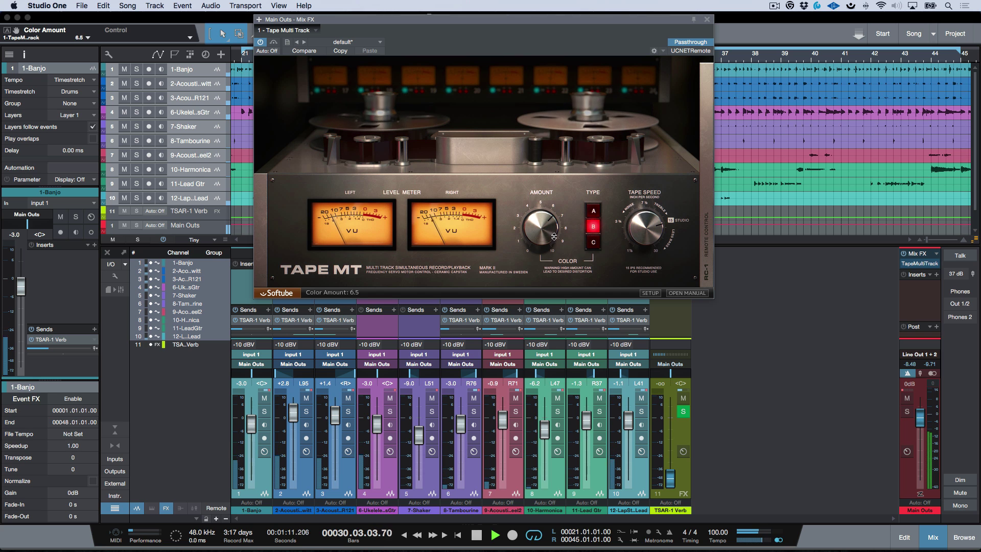
pyautogui.press('space')
pyautogui.moveTo(554, 236); pyautogui.dragTo(551, 225)
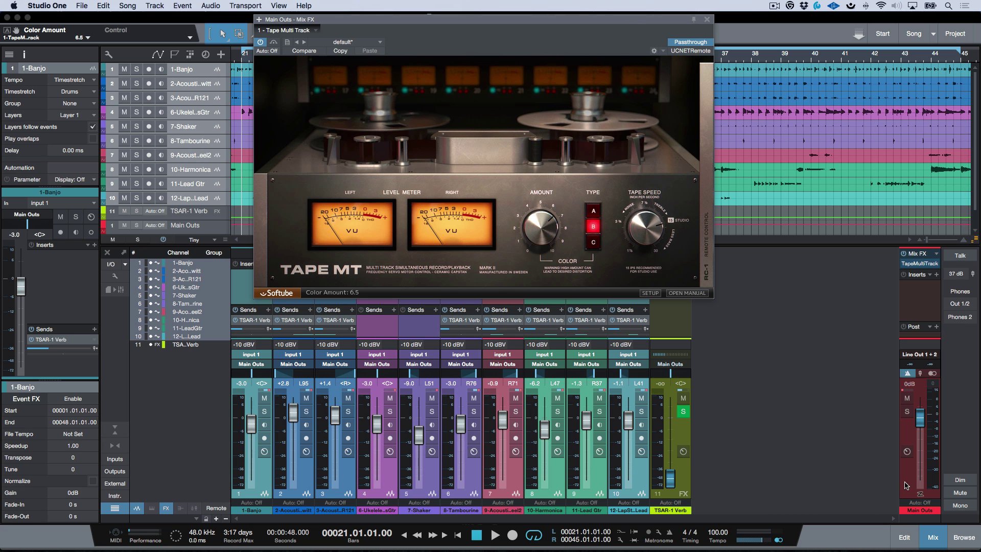
pyautogui.click(903, 510)
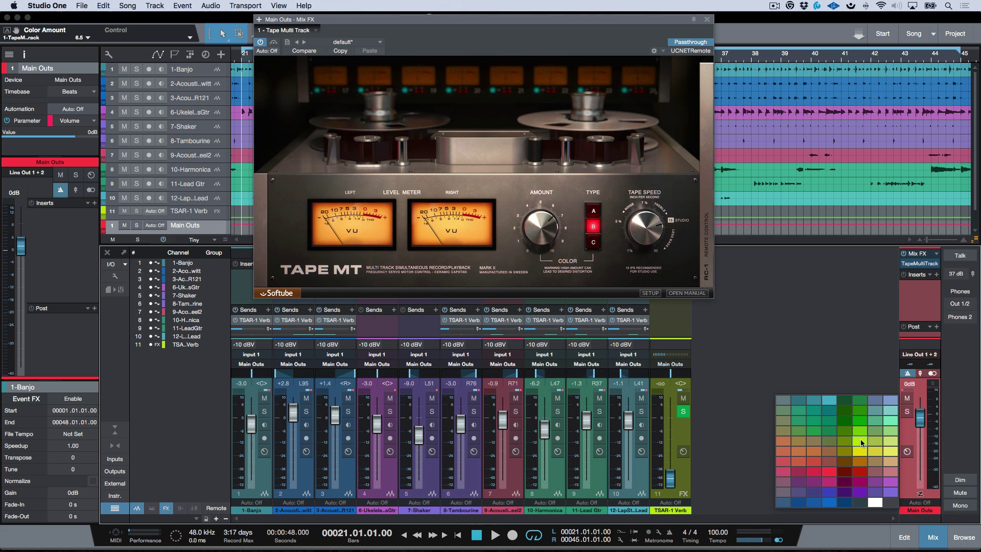
pyautogui.click(859, 428)
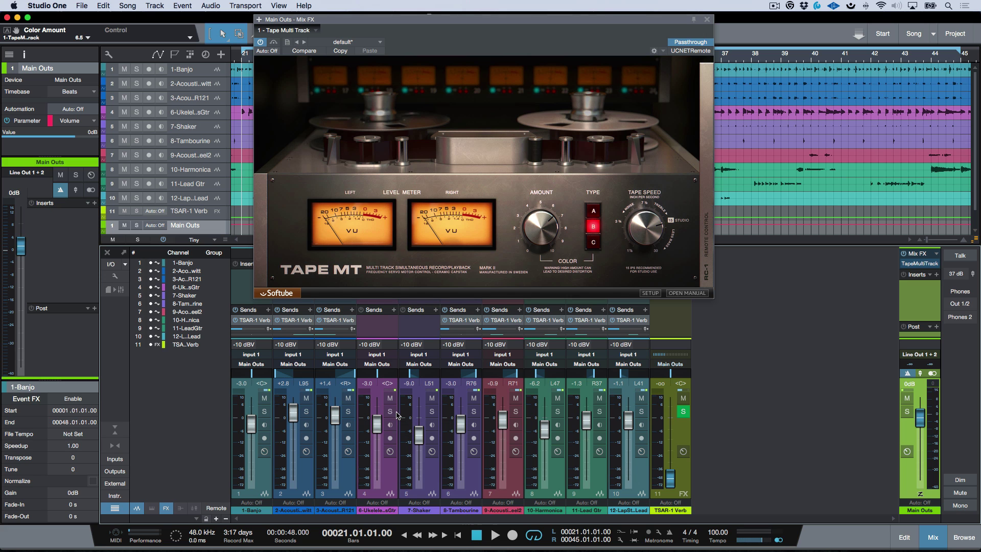
pyautogui.click(908, 510)
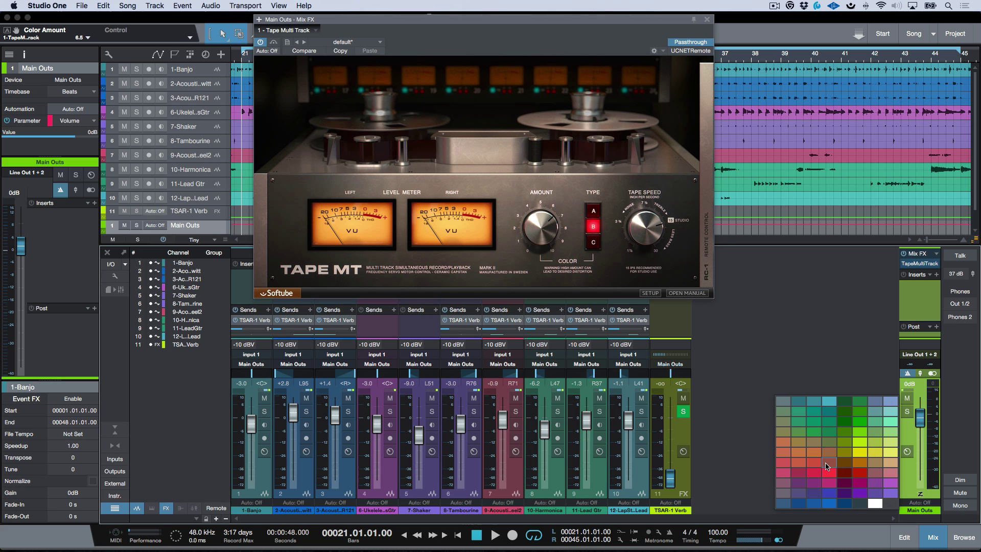
pyautogui.click(828, 474)
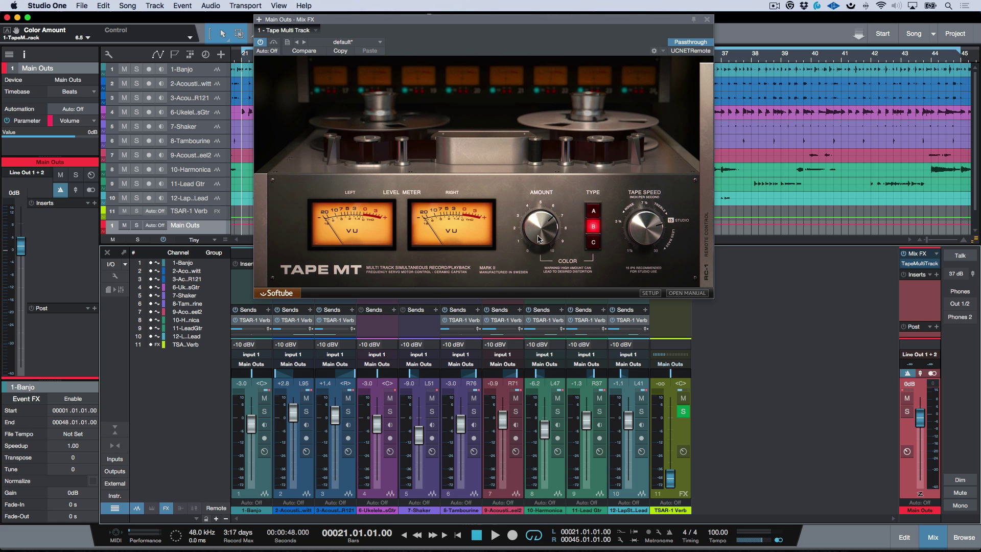
# Close the Mix FX window, add a Tape insert to 1-Banjo, and show its RC-1 panel
pyautogui.click(707, 20)
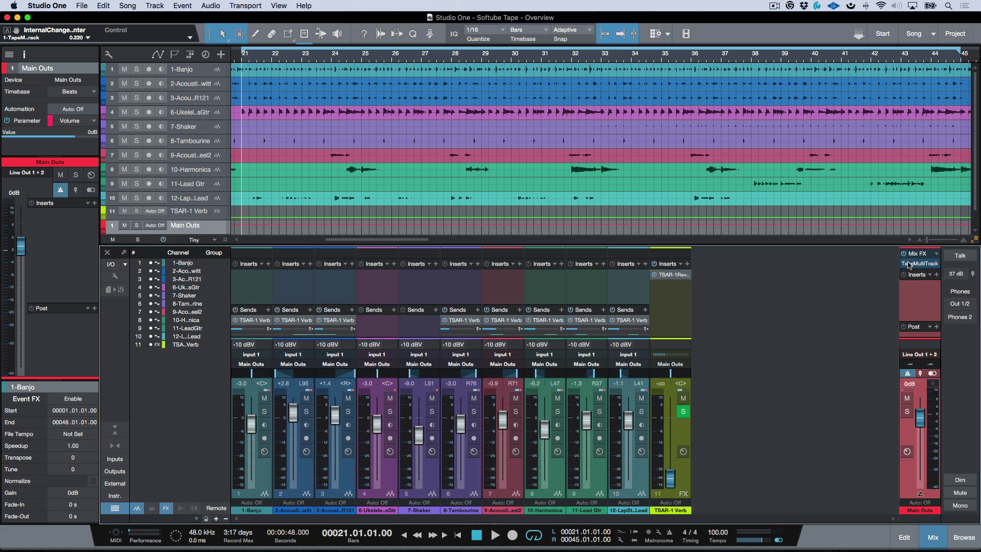
pyautogui.click(255, 294)
pyautogui.click(268, 264)
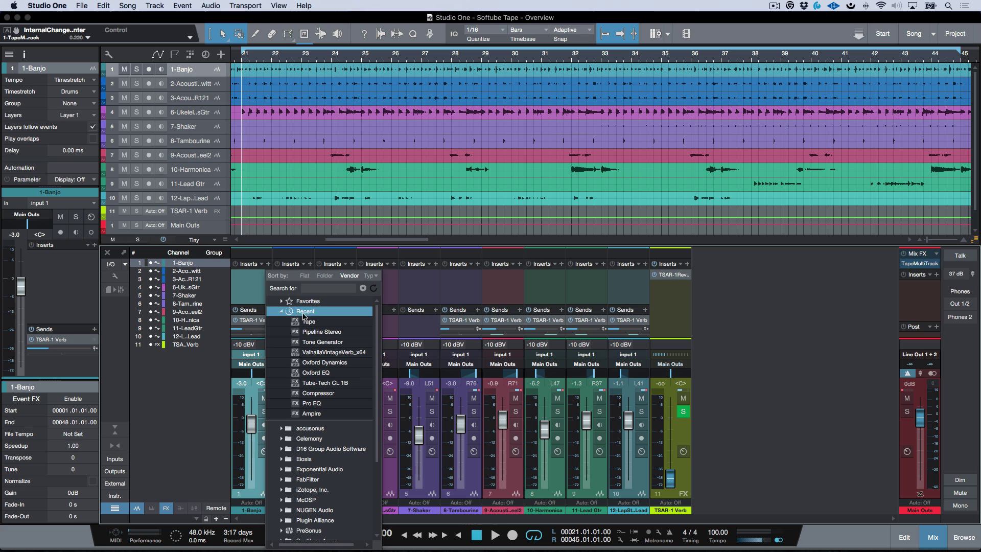
pyautogui.press('Escape')
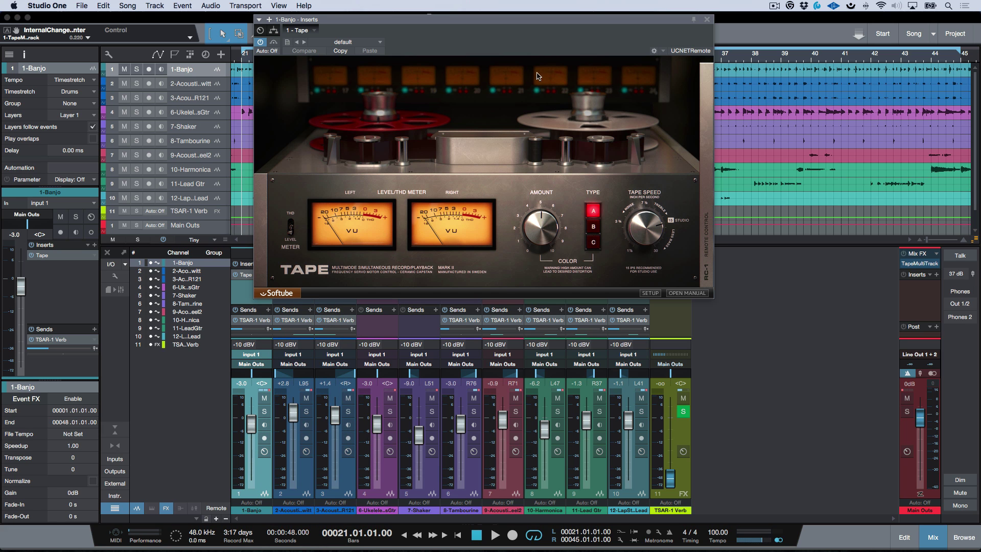
pyautogui.click(711, 172)
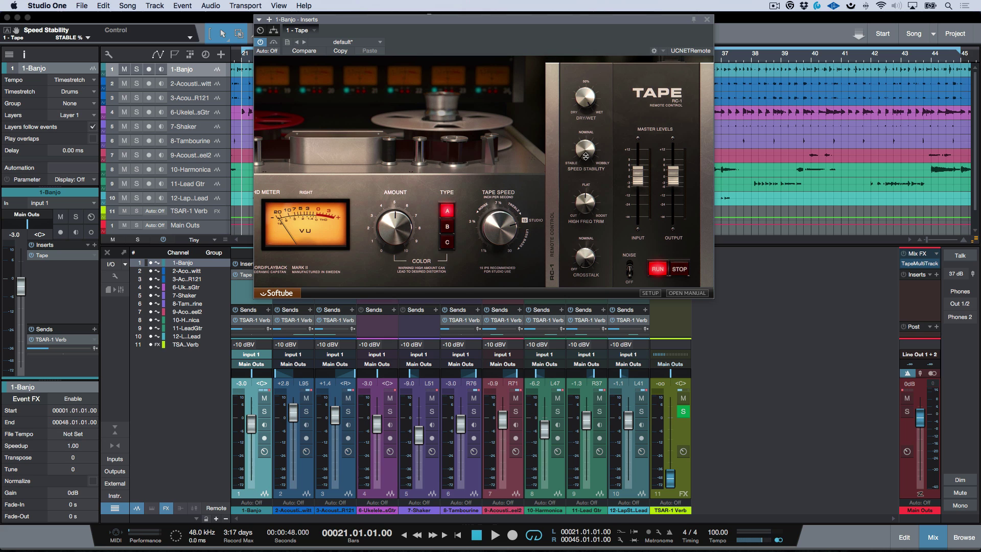
# Solo the Banjo, make tape speed wobblier, and set Dry/Wet to 52% during playback
pyautogui.moveTo(585, 156); pyautogui.dragTo(607, 166)
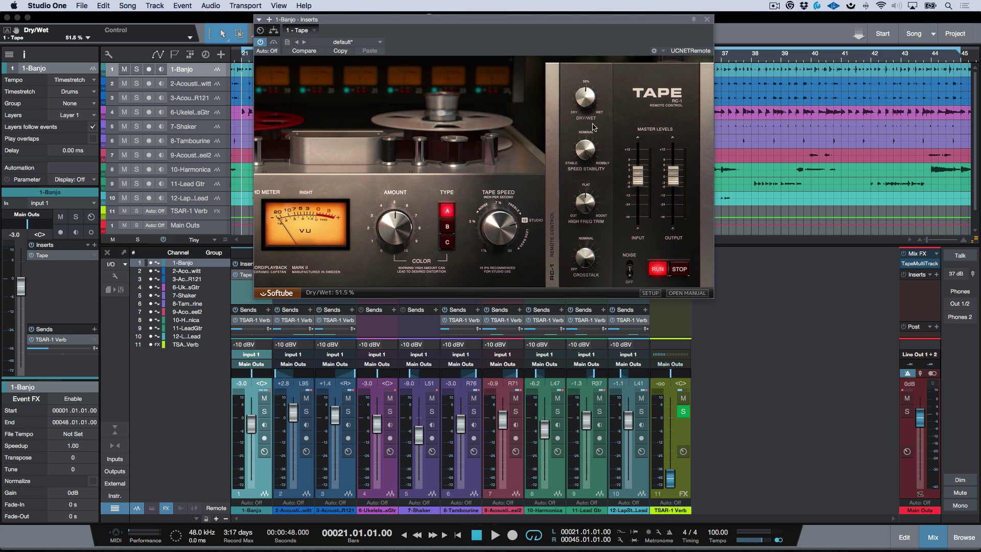
pyautogui.press('space')
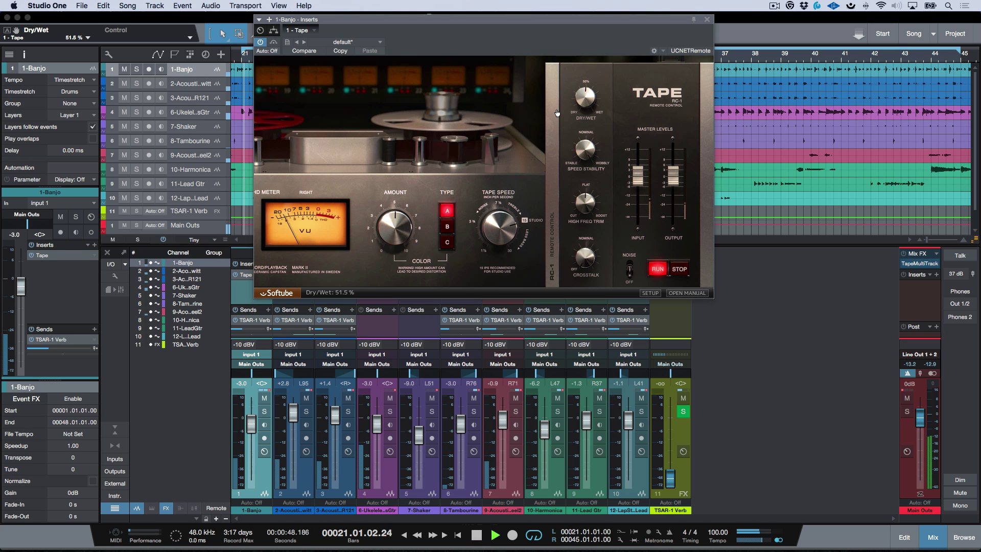
pyautogui.click(137, 70)
pyautogui.click(585, 104)
pyautogui.moveTo(585, 104); pyautogui.dragTo(586, 108)
pyautogui.moveTo(586, 153)
pyautogui.mouseDown()
pyautogui.moveTo(585, 195)
pyautogui.moveTo(583, 156)
pyautogui.mouseUp()
pyautogui.moveTo(585, 97); pyautogui.dragTo(587, 95)
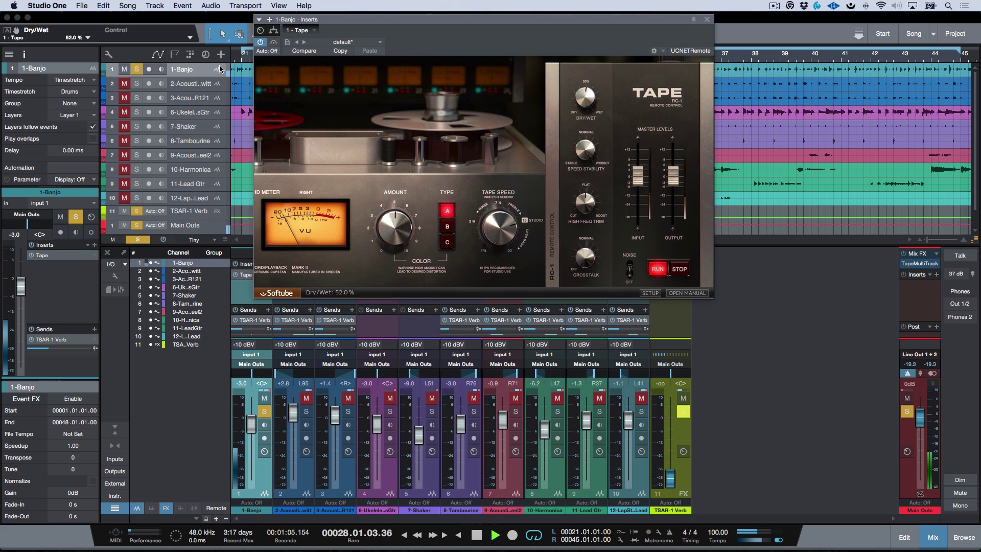
pyautogui.press('space')
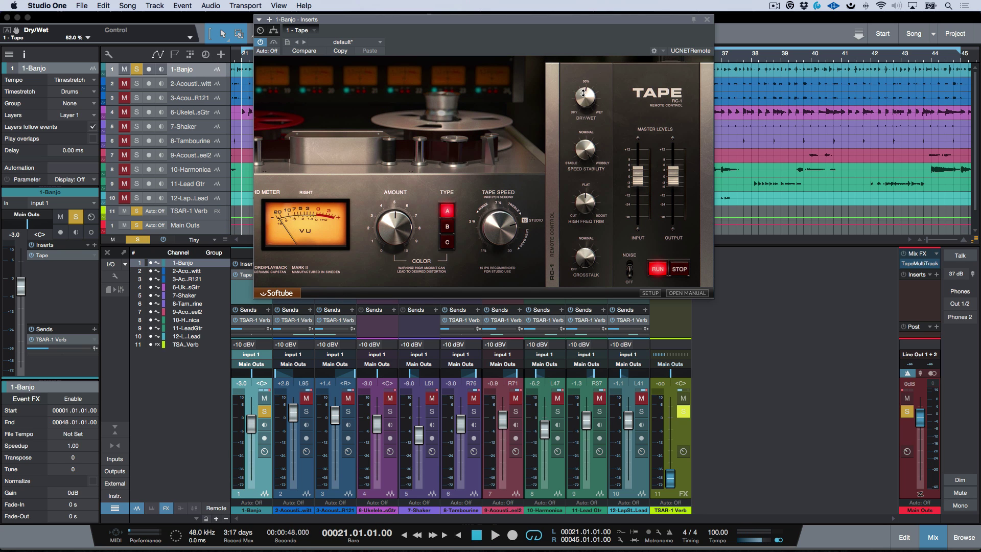
# Set speed stability to 98% and tape input to +12 dB, auditioning output and blend levels
pyautogui.moveTo(583, 148); pyautogui.dragTo(598, 348)
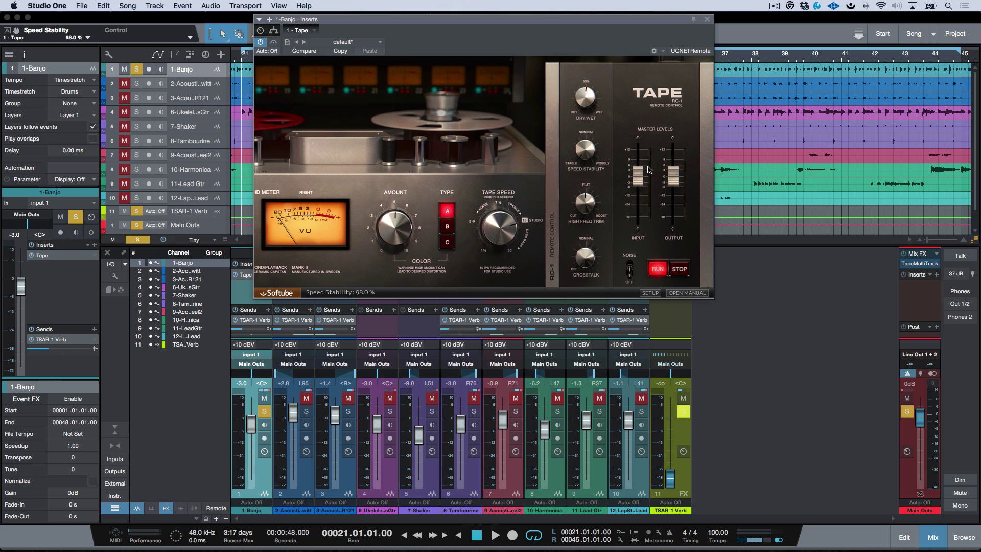
pyautogui.moveTo(638, 183); pyautogui.dragTo(638, 149)
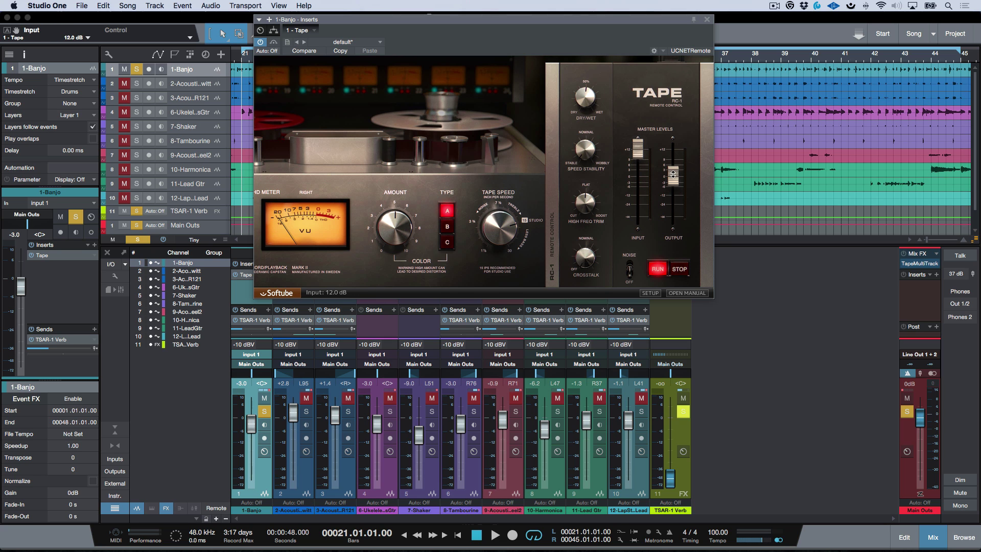
pyautogui.moveTo(673, 176); pyautogui.dragTo(673, 189)
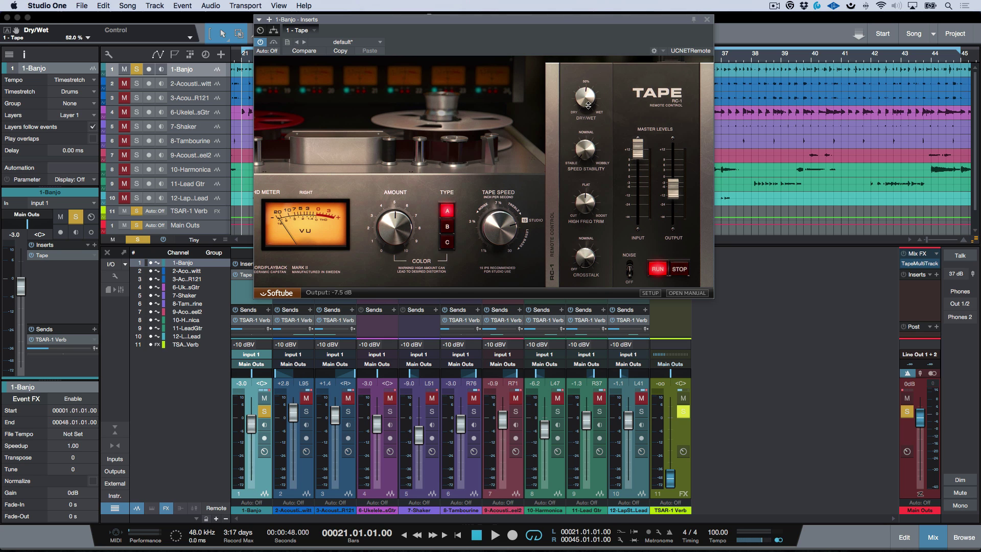
pyautogui.moveTo(588, 106); pyautogui.dragTo(592, 76)
pyautogui.press('space')
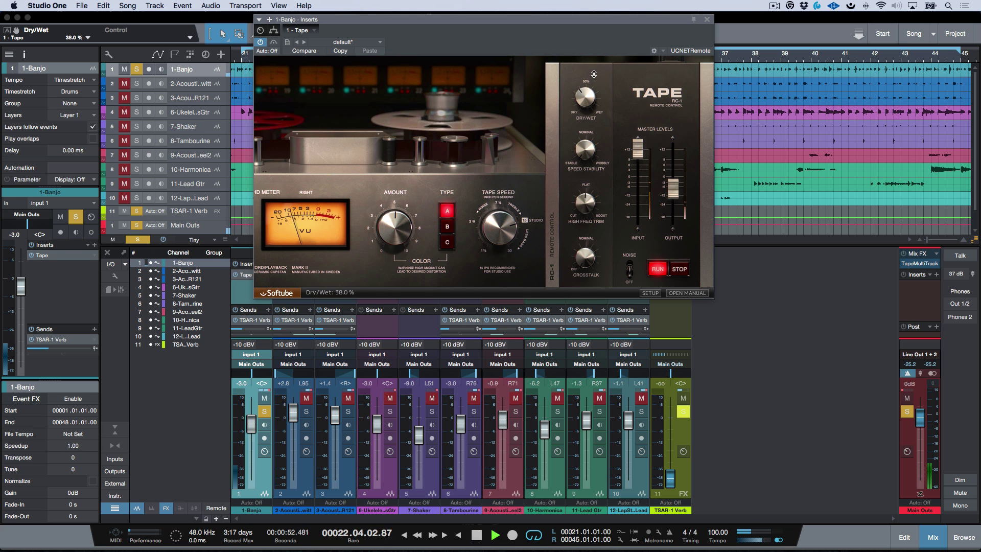
pyautogui.moveTo(594, 74); pyautogui.dragTo(605, 41)
pyautogui.press('space')
pyautogui.moveTo(674, 190); pyautogui.dragTo(673, 201)
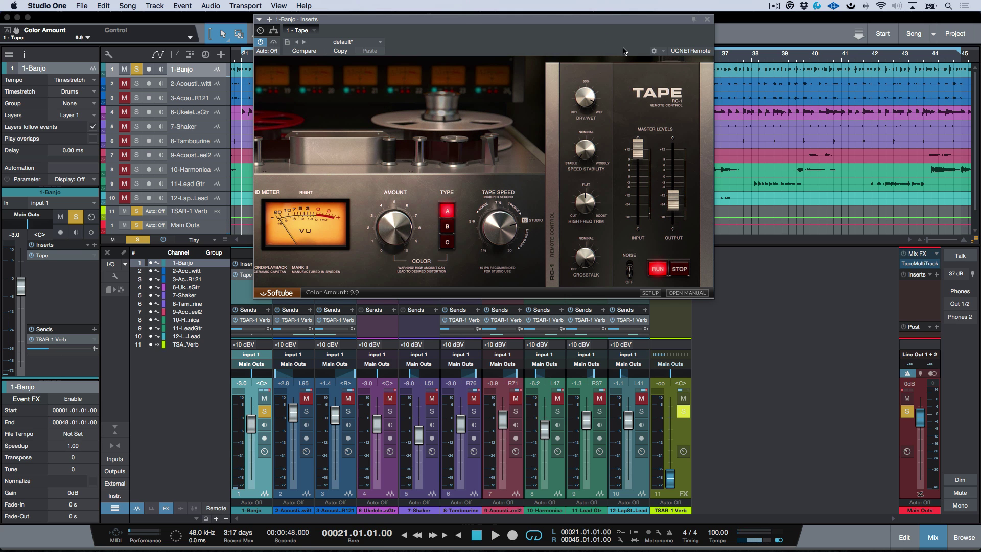
pyautogui.press('space')
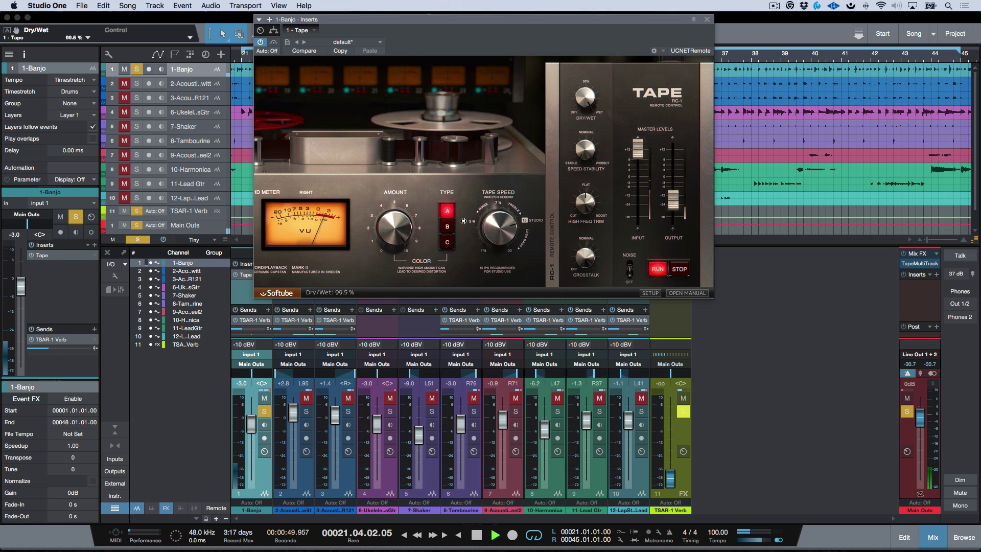
# Switch the tape to Type C, reset output to 0 dB, and set Dry/Wet to 41.5%
pyautogui.click(447, 226)
pyautogui.click(446, 242)
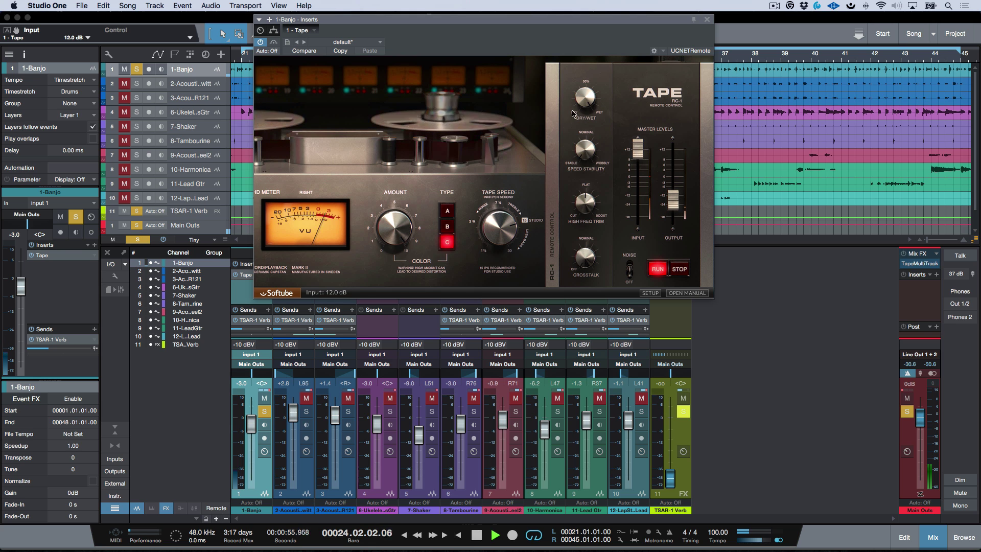
pyautogui.moveTo(585, 104); pyautogui.dragTo(588, 100)
pyautogui.press('space')
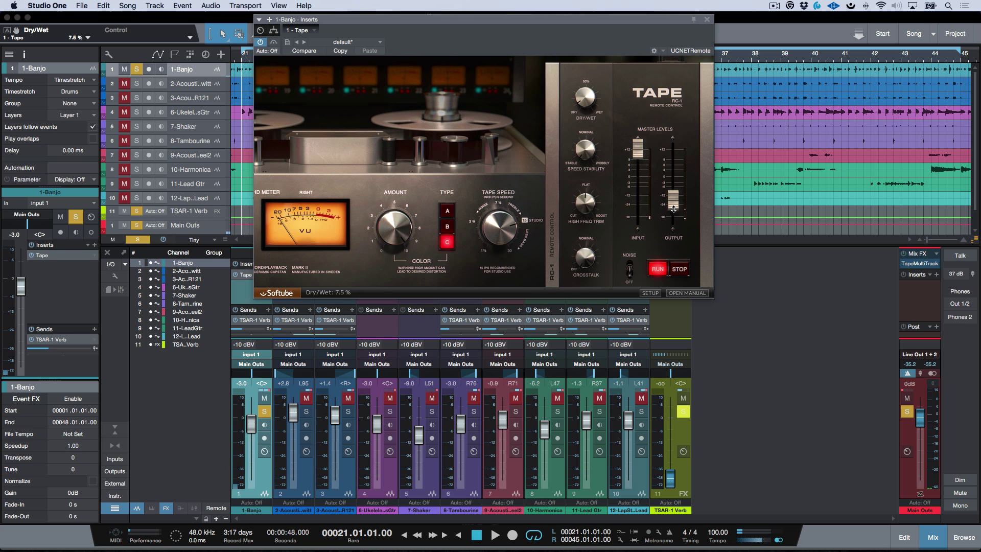
pyautogui.doubleClick(673, 209)
pyautogui.press('space')
pyautogui.moveTo(585, 108); pyautogui.dragTo(593, 84)
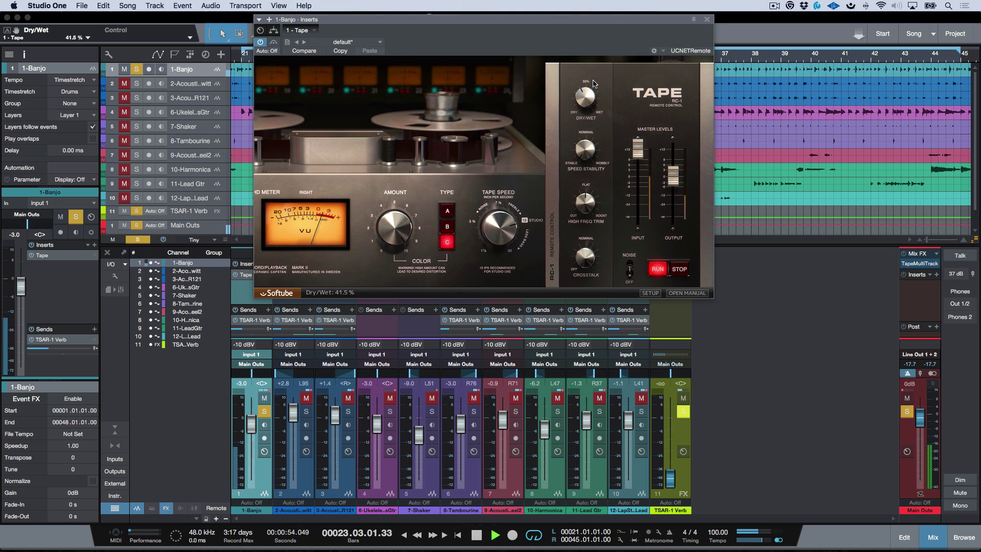
pyautogui.press('space')
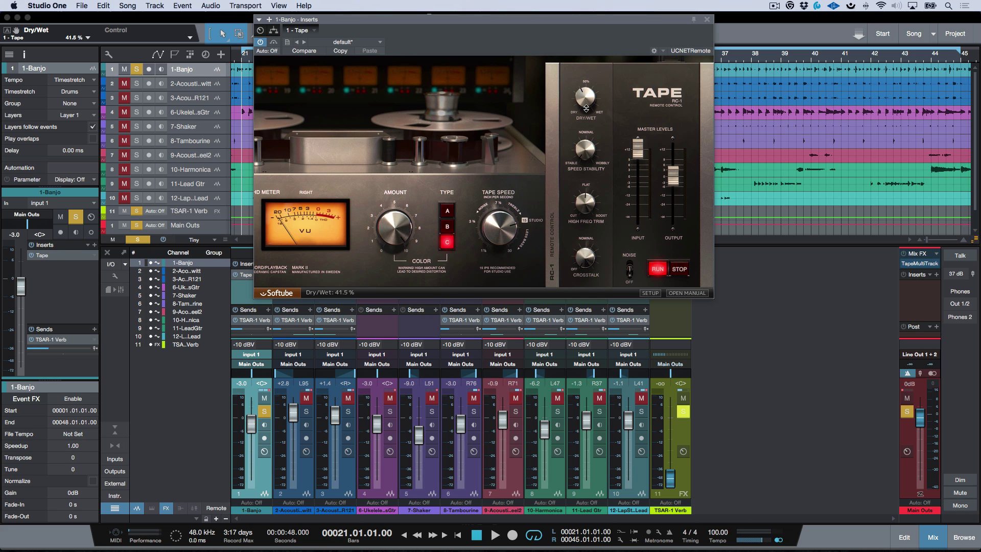
# Collapse the RC-1 remote panel to reveal the full tape machine with its Level/THD meters
pyautogui.click(550, 169)
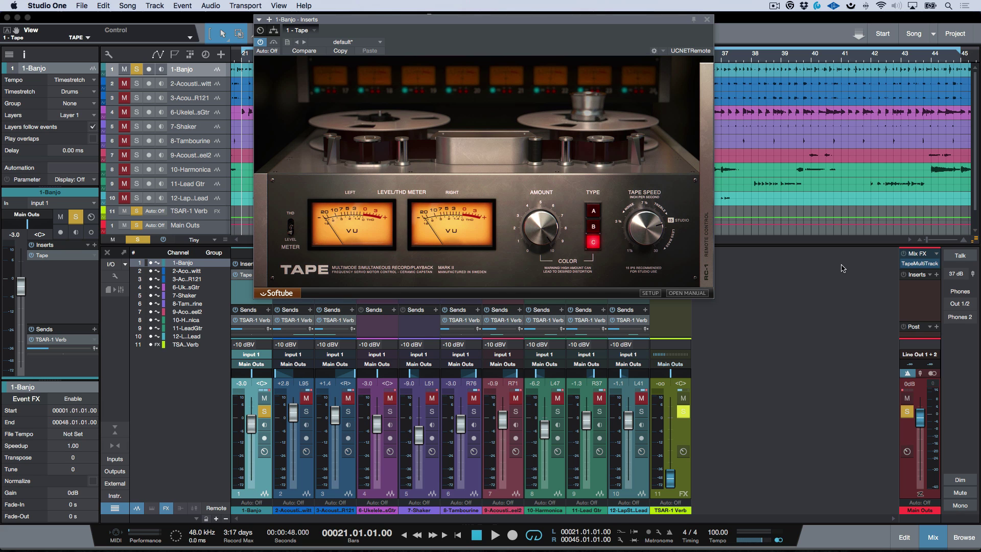
# Show the Main Outs Mix FX dropdown listing None, Console Shaper, CTC-1 and Tape Multi Track
pyautogui.click(936, 257)
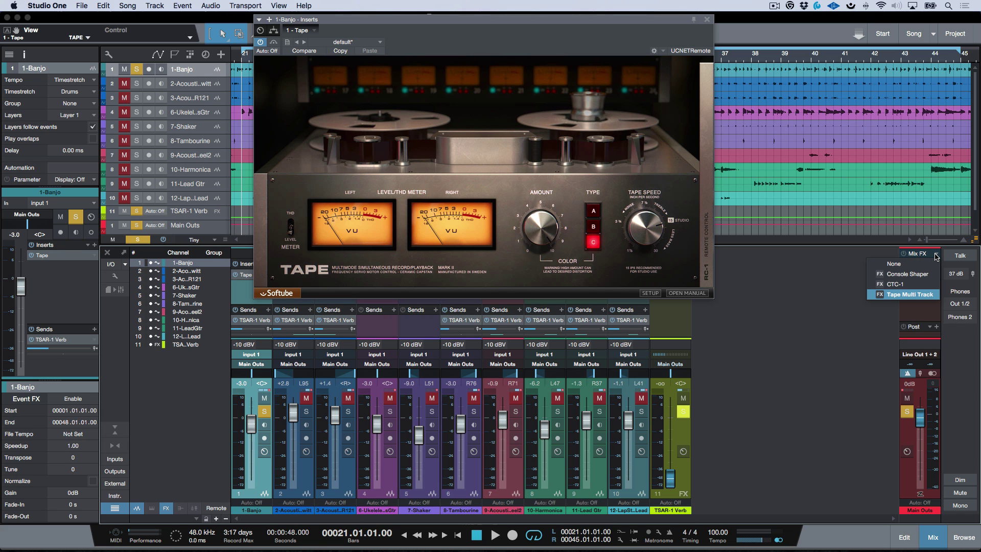